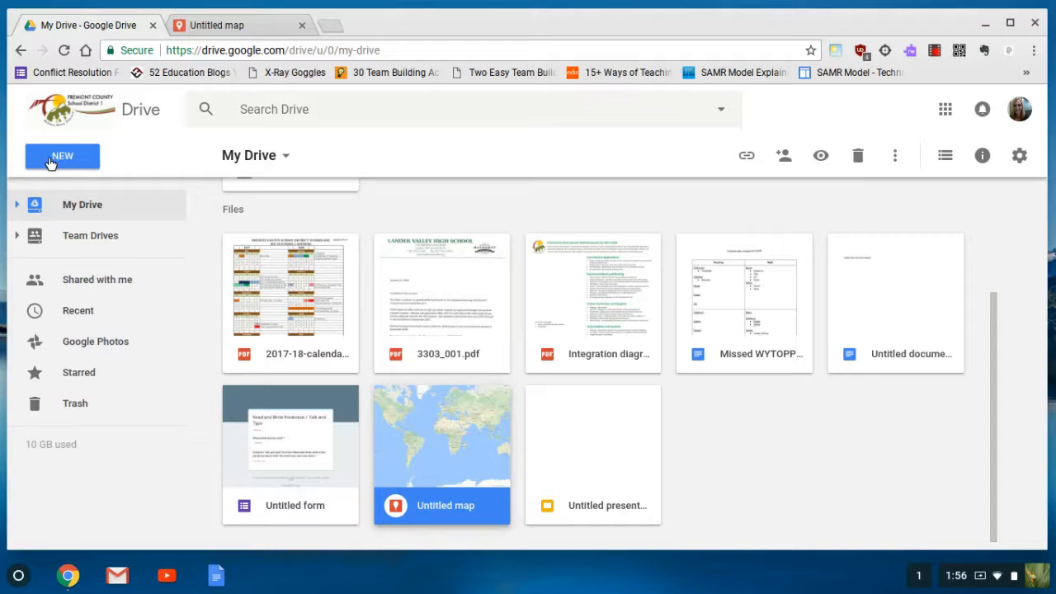
From Drive's New > More menu, create a blank Google My Maps map
left_click(53, 163)
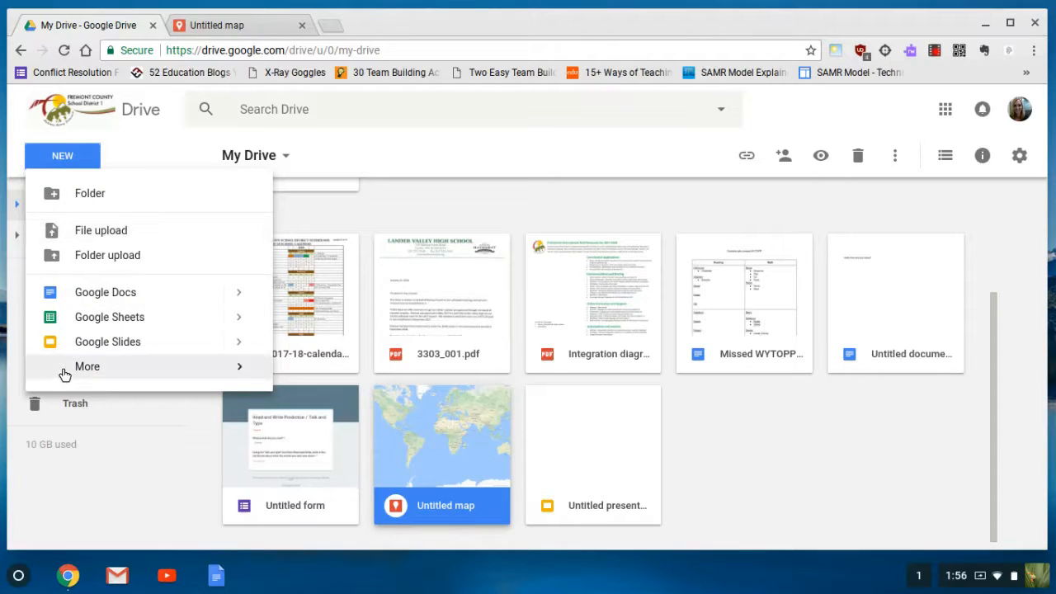
mouse_move(254, 371)
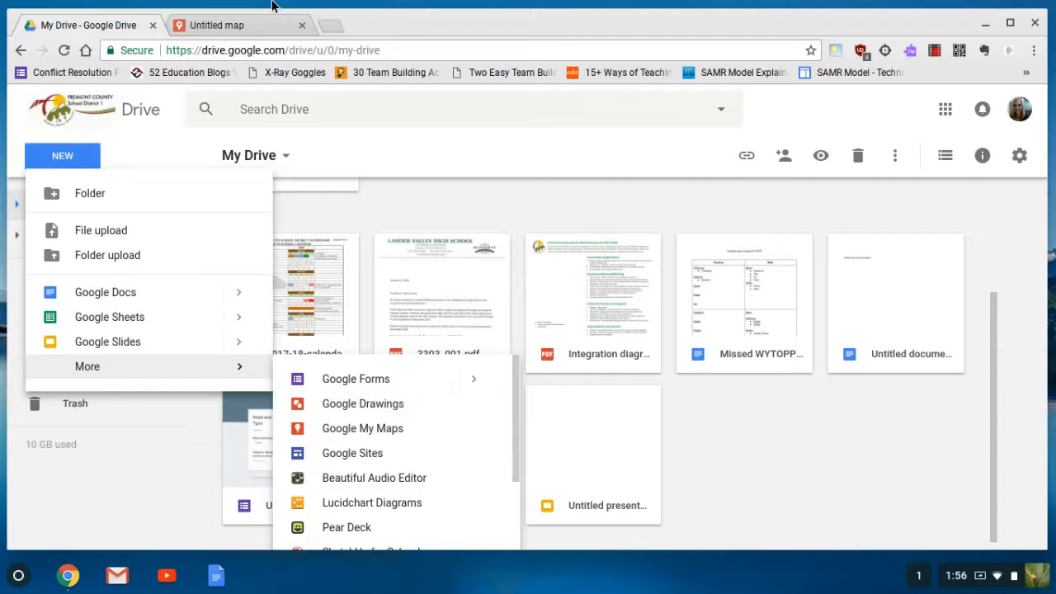
left_click(256, 33)
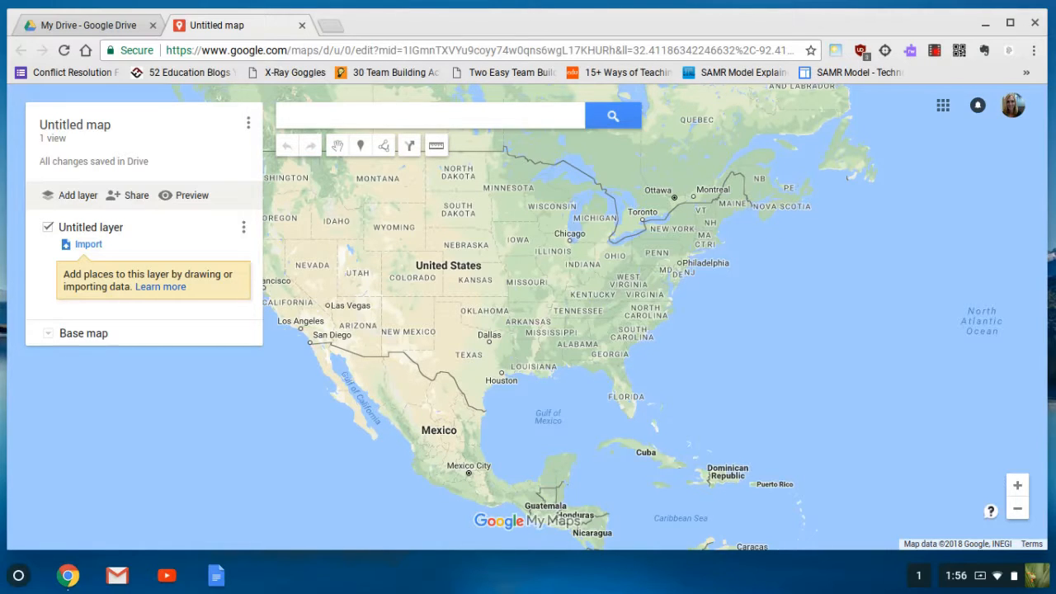
Replace the 'Untitled map' title with 'Example Map'
left_click(94, 128)
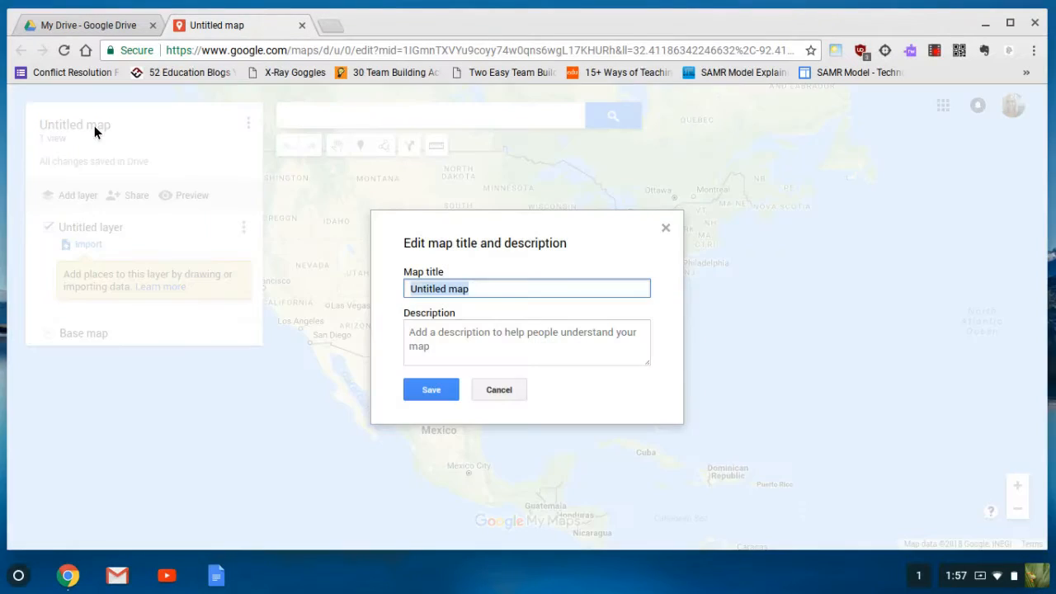
left_click(454, 283)
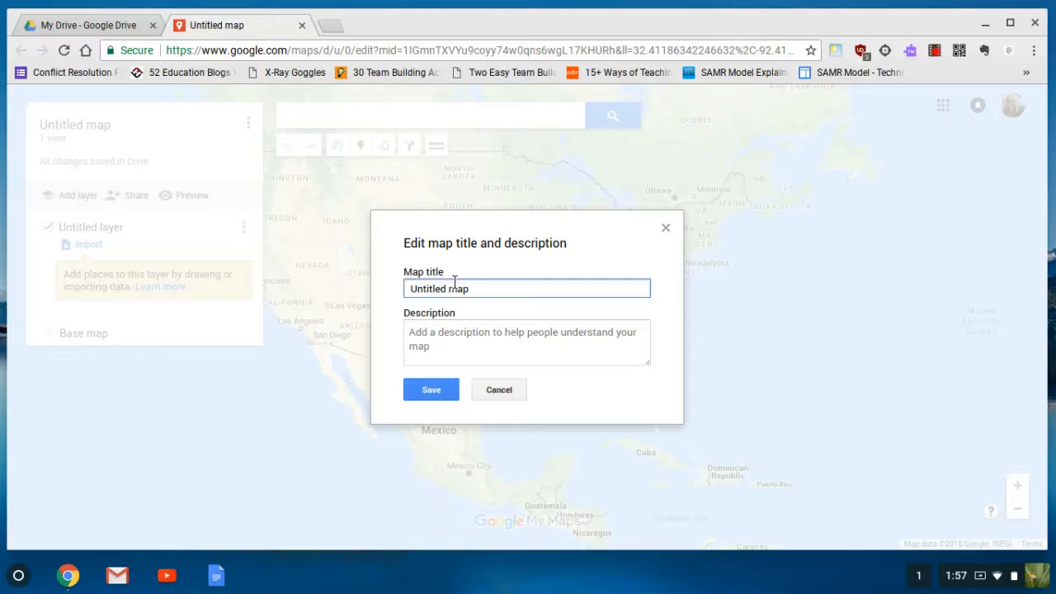
type("Ex")
key("ctrl+a")
key("BackSpace")
type("Example Map")
key("Tab")
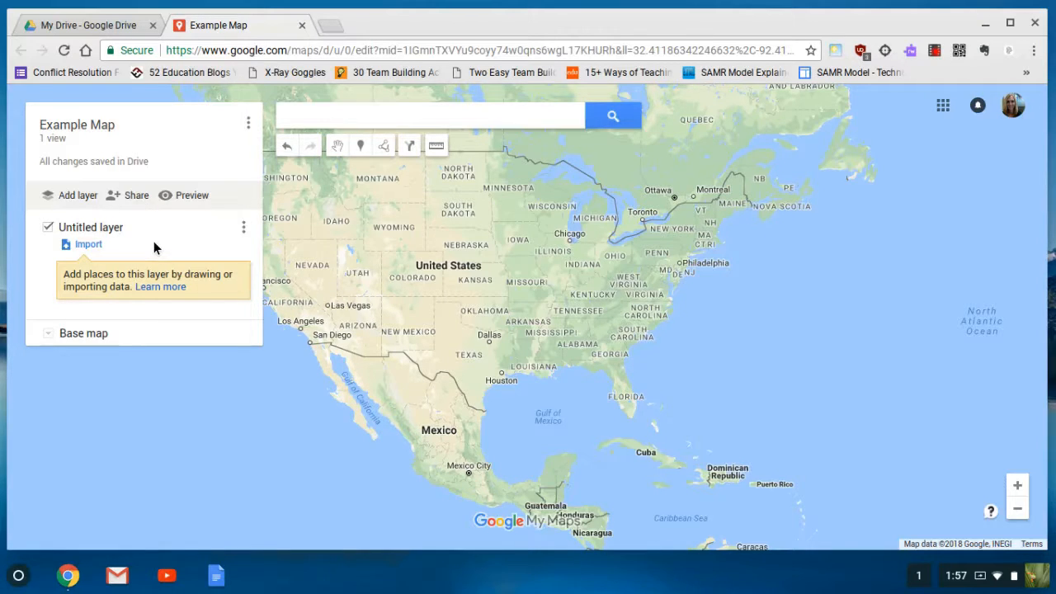
Find Gillette, WY, bring its pin into view, and add it to the untitled layer
left_click(364, 120)
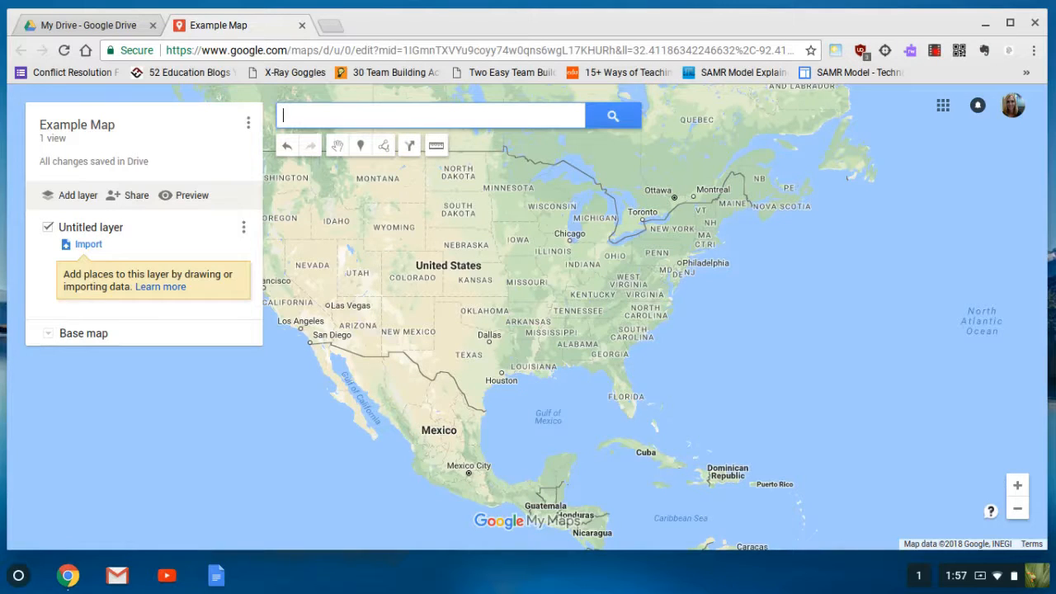
left_click(358, 146)
type("Gillette,")
left_click(340, 141)
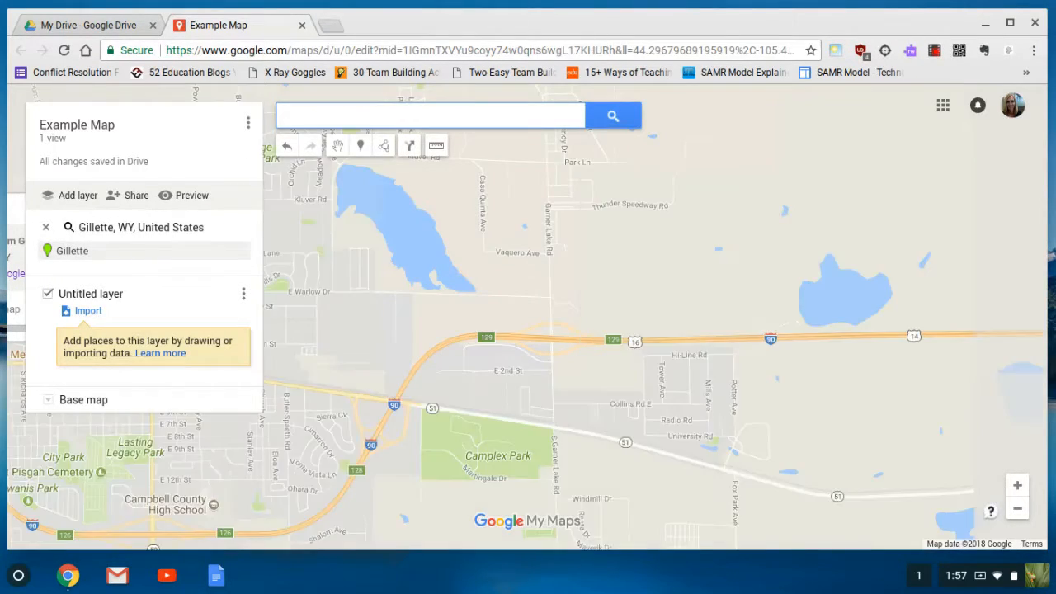
left_click_drag(495, 330, 789, 270)
left_click_drag(578, 347, 750, 359)
left_click_drag(546, 329, 565, 349)
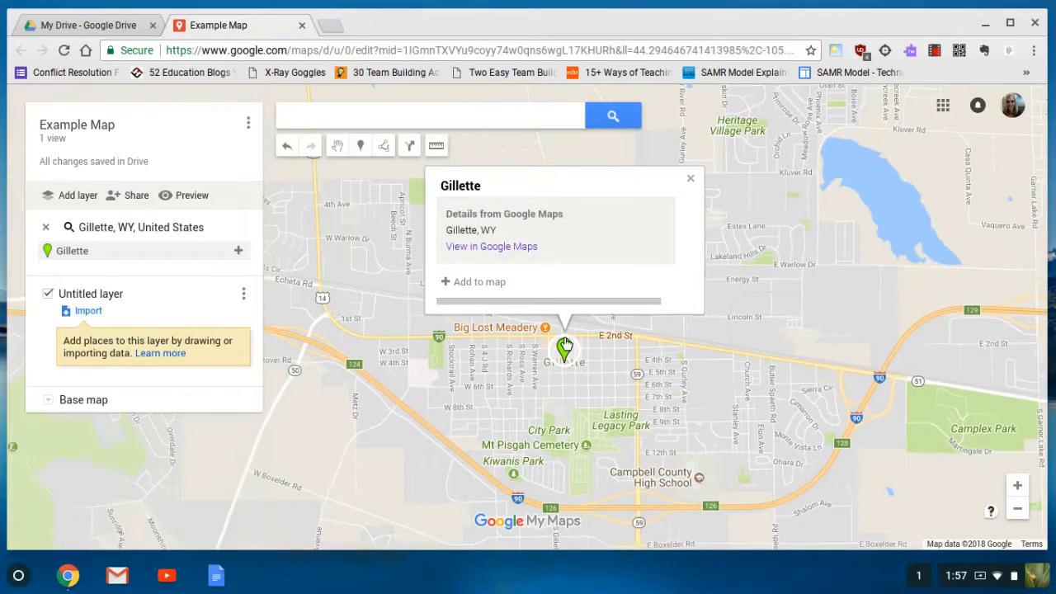
left_click(474, 282)
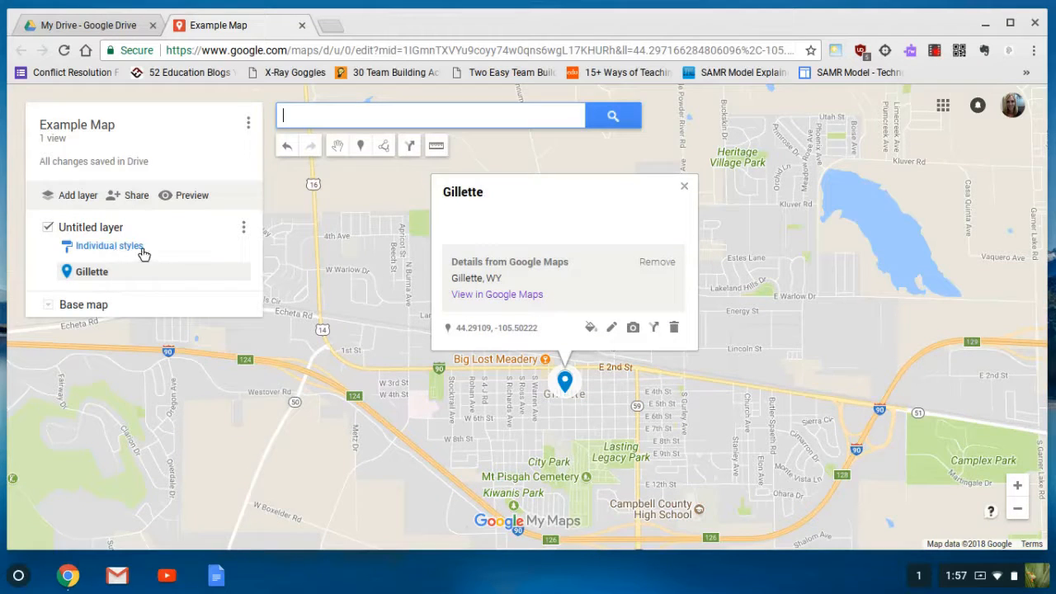
Rename the Gillette layer to 'Hometown' and add a second, empty layer
left_click(96, 229)
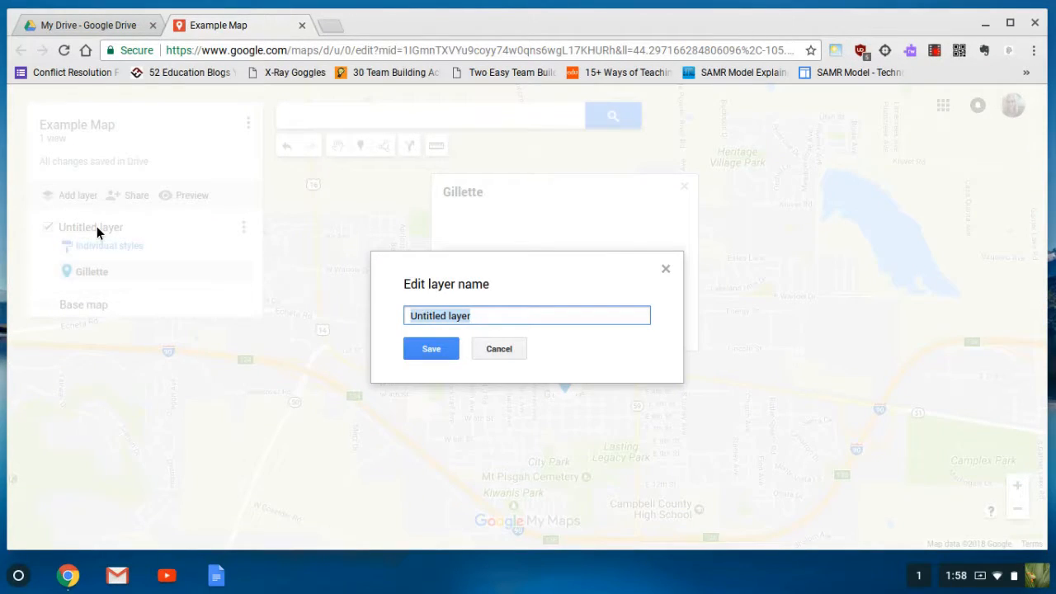
type("Hom")
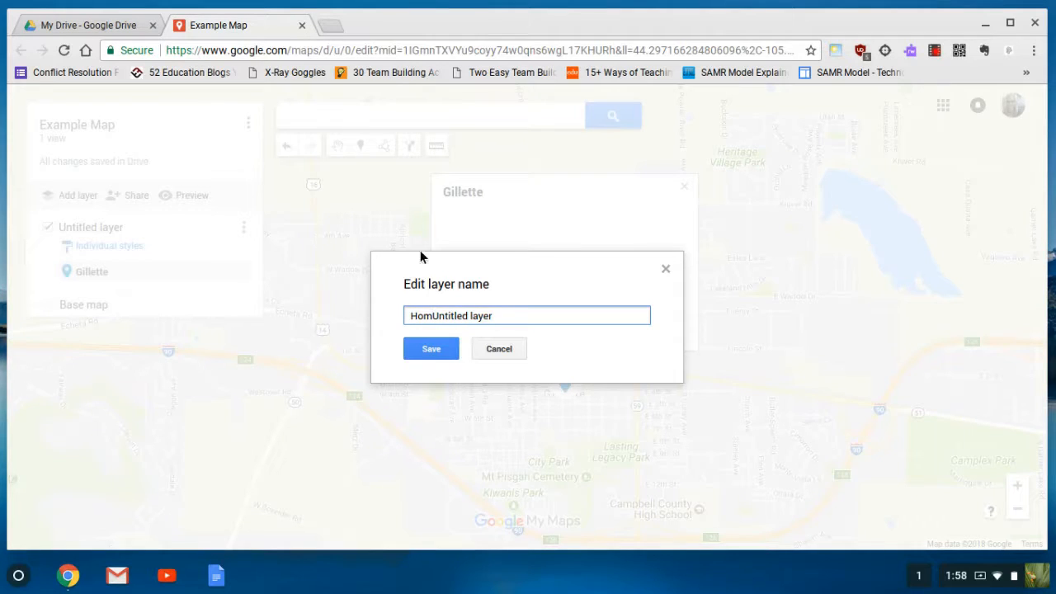
left_click_drag(500, 314, 434, 315)
type("etown")
left_click(429, 350)
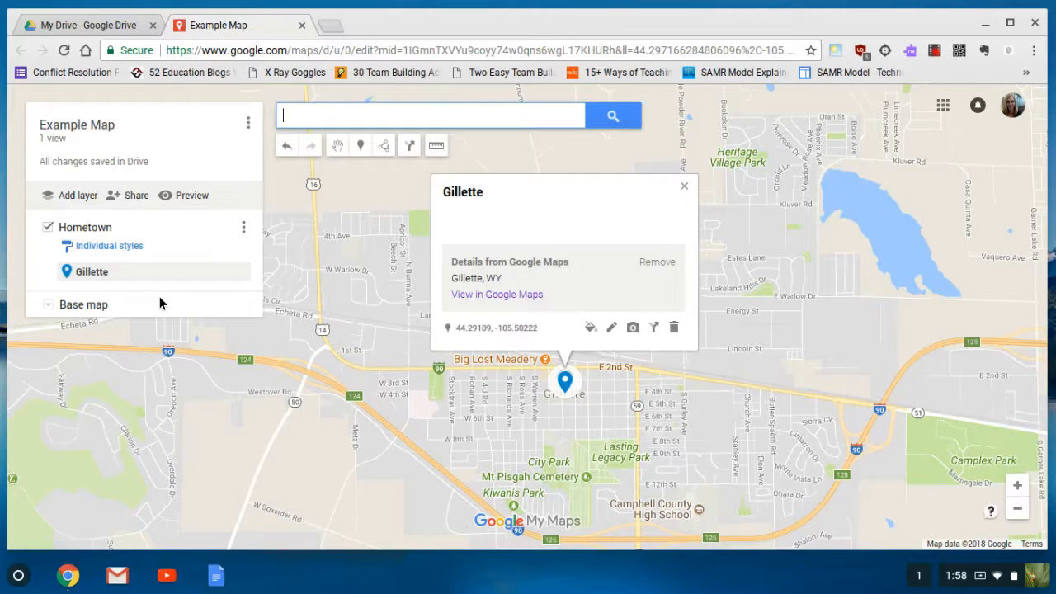
left_click(76, 197)
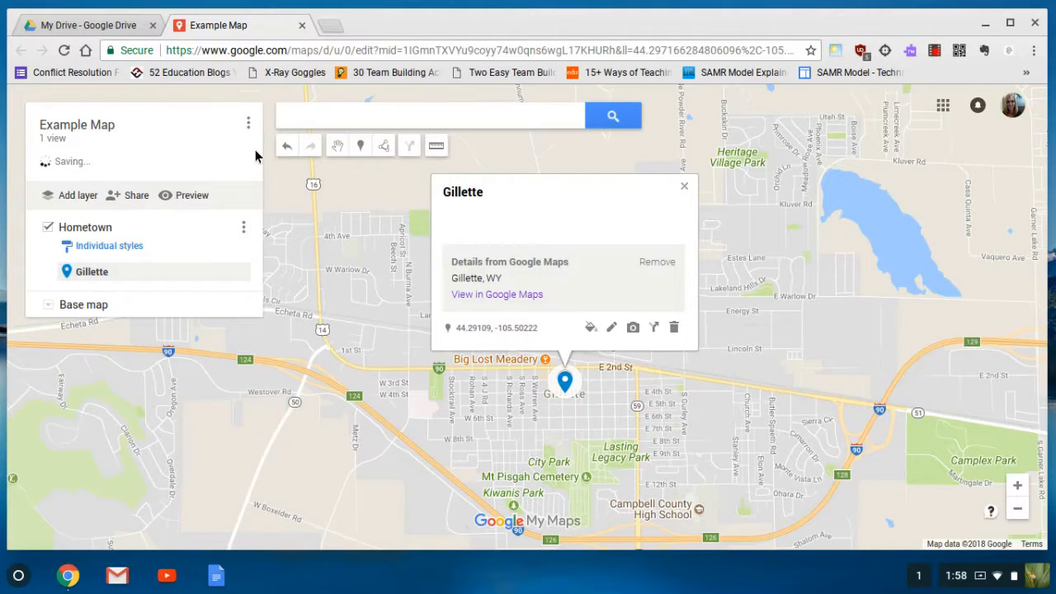
Find Lander, WY and add it as a place on the new layer
left_click(362, 119)
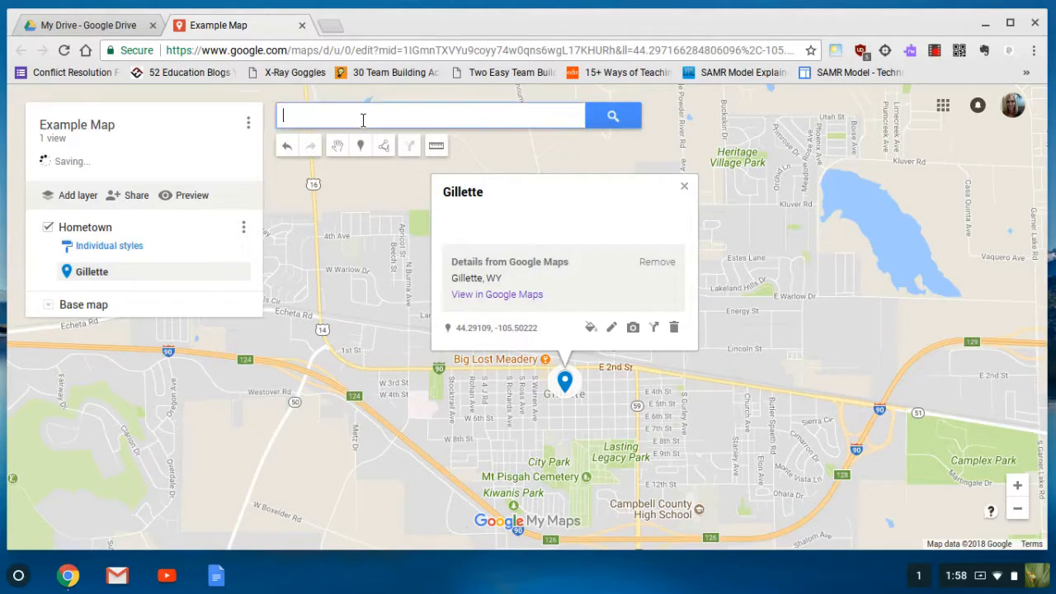
type("Lander")
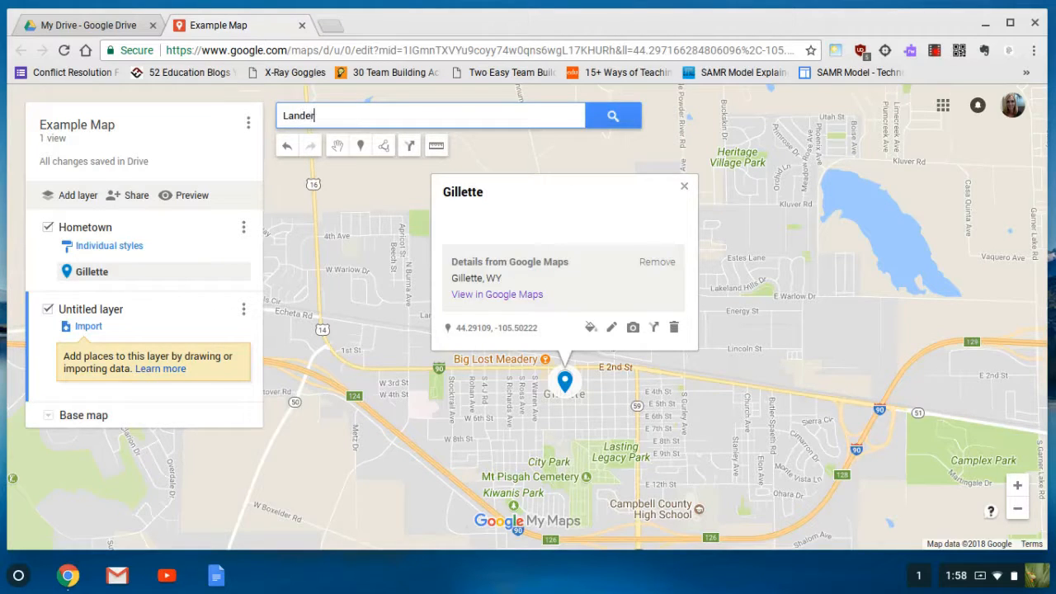
left_click(304, 140)
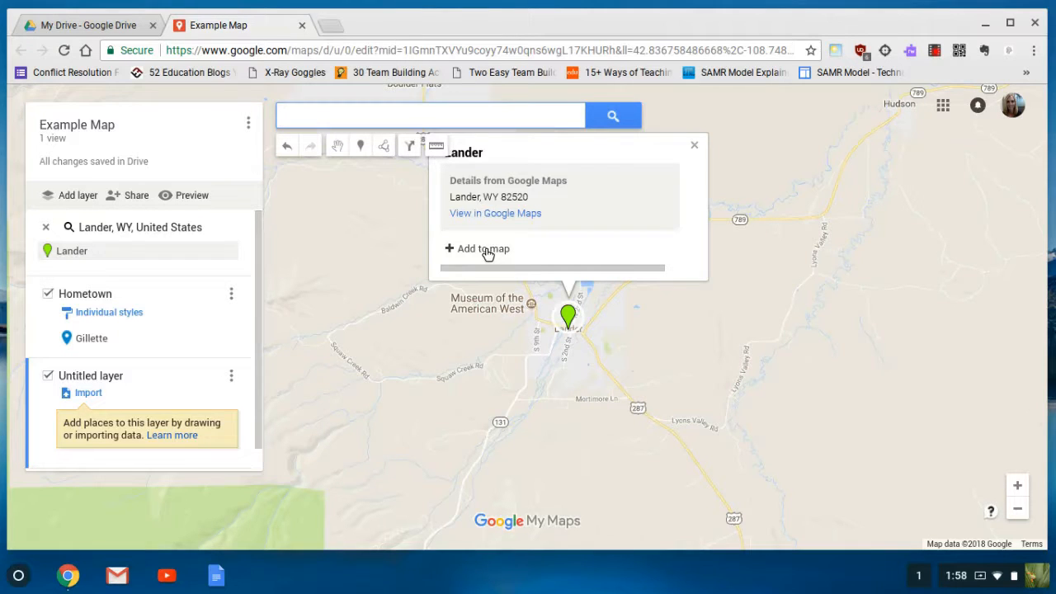
left_click(487, 251)
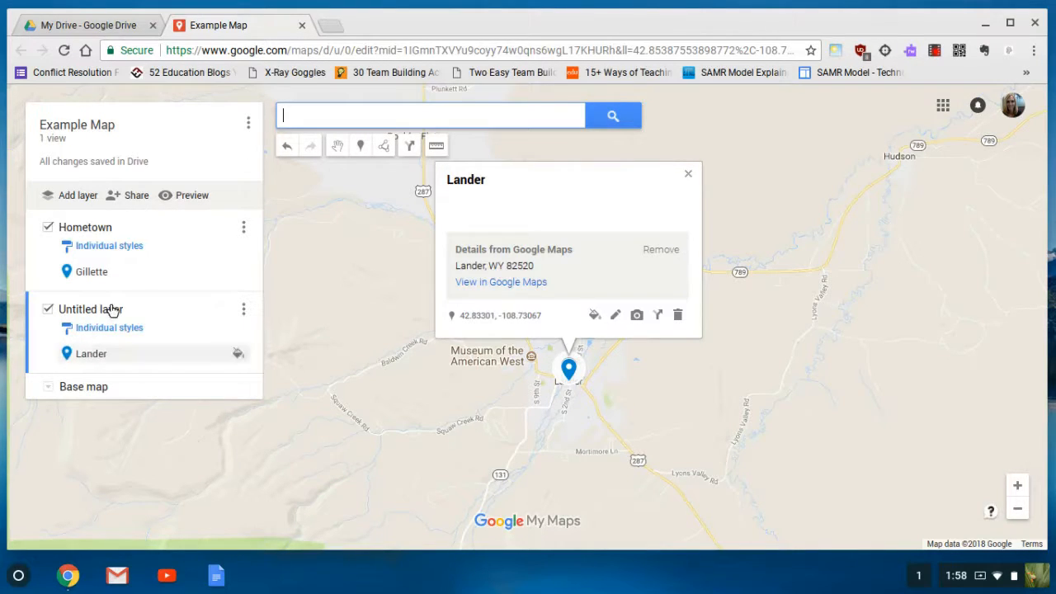
Name the Lander layer 'Current Town' and close Lander's details card
left_click(111, 308)
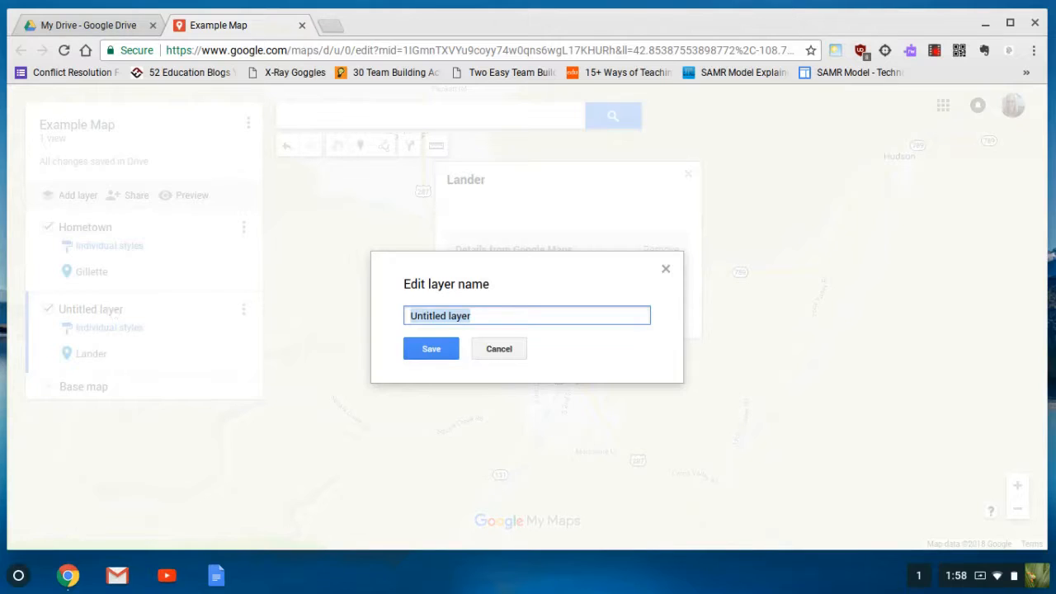
type("Current Town")
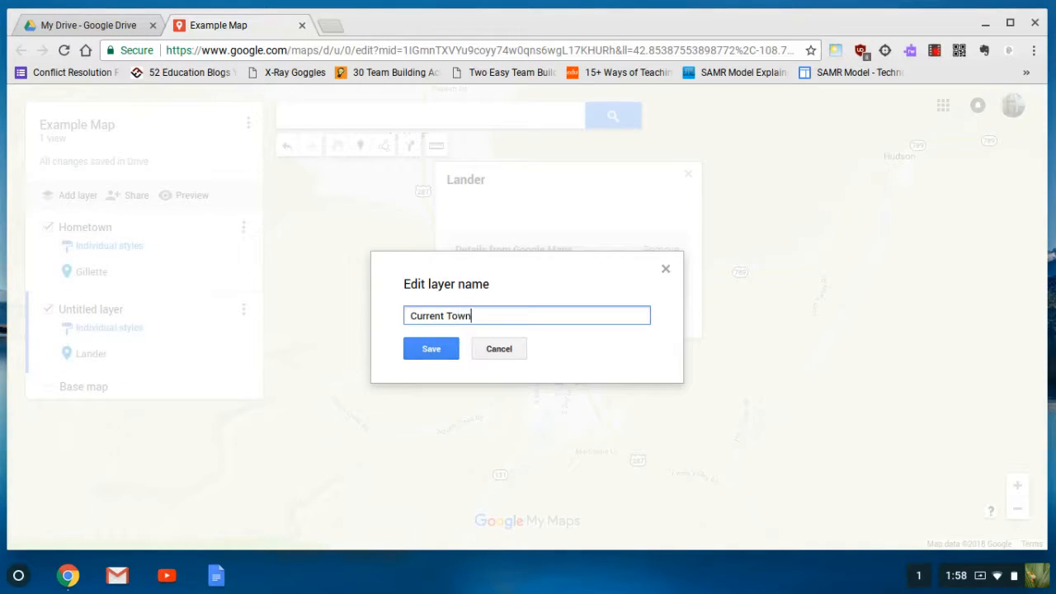
key("Return")
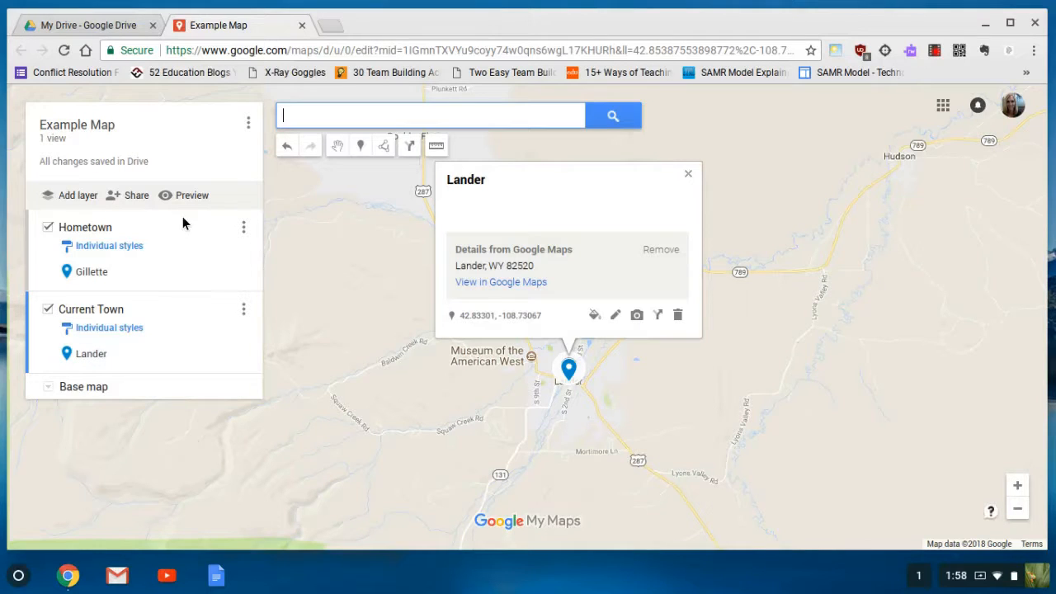
left_click(688, 174)
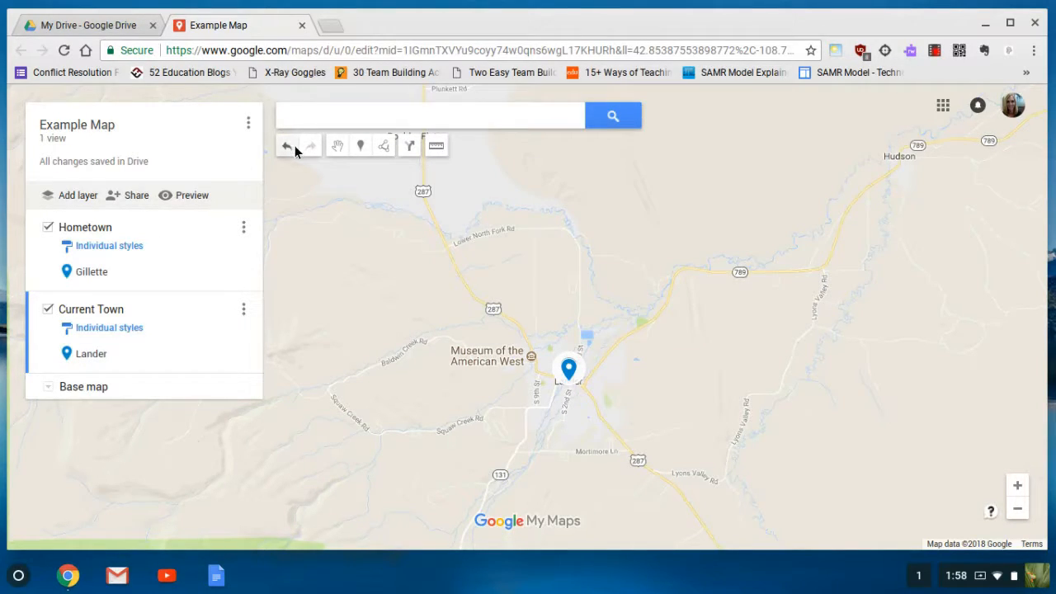
left_click(361, 116)
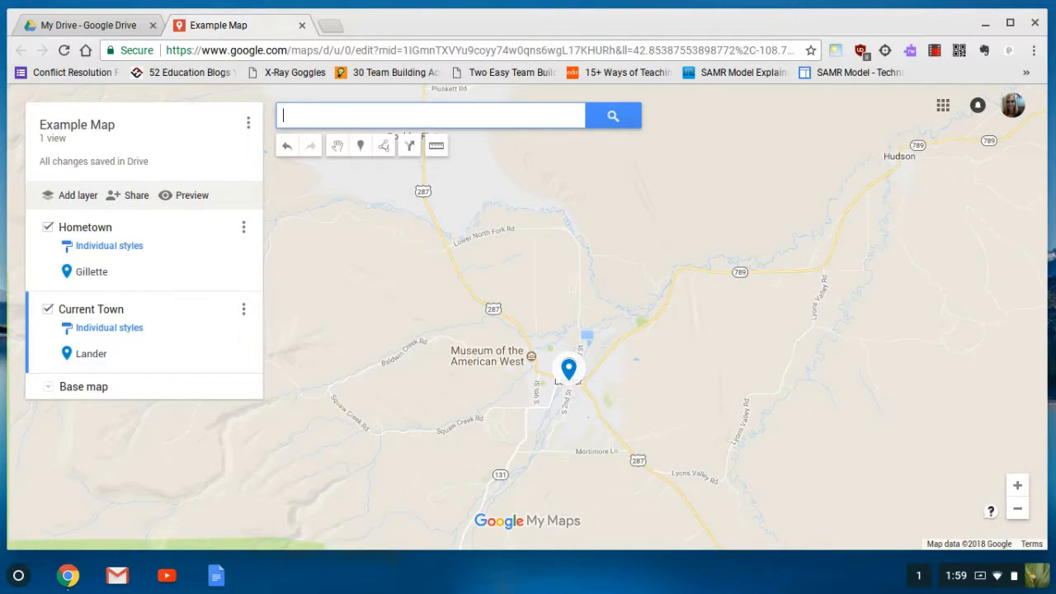
left_click(1020, 511)
left_click(1020, 516)
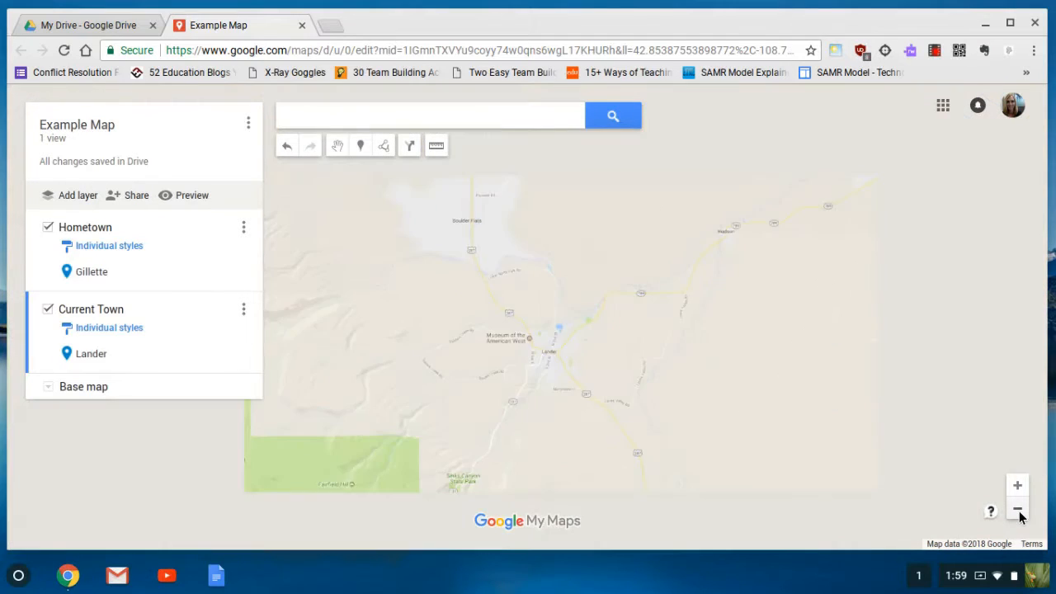
left_click(1019, 517)
left_click(1019, 516)
left_click(1020, 516)
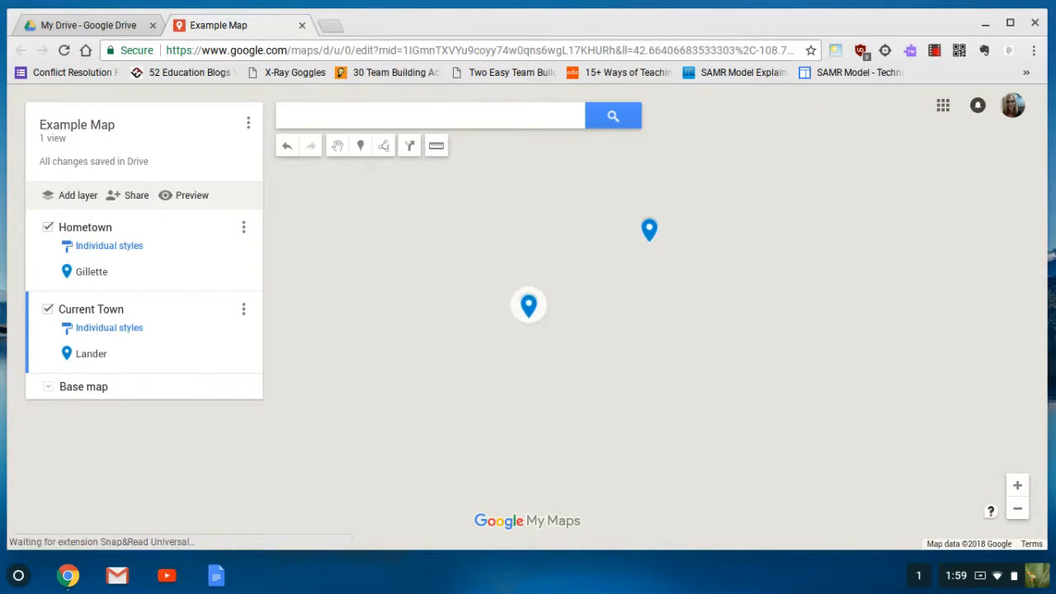
left_click(439, 153)
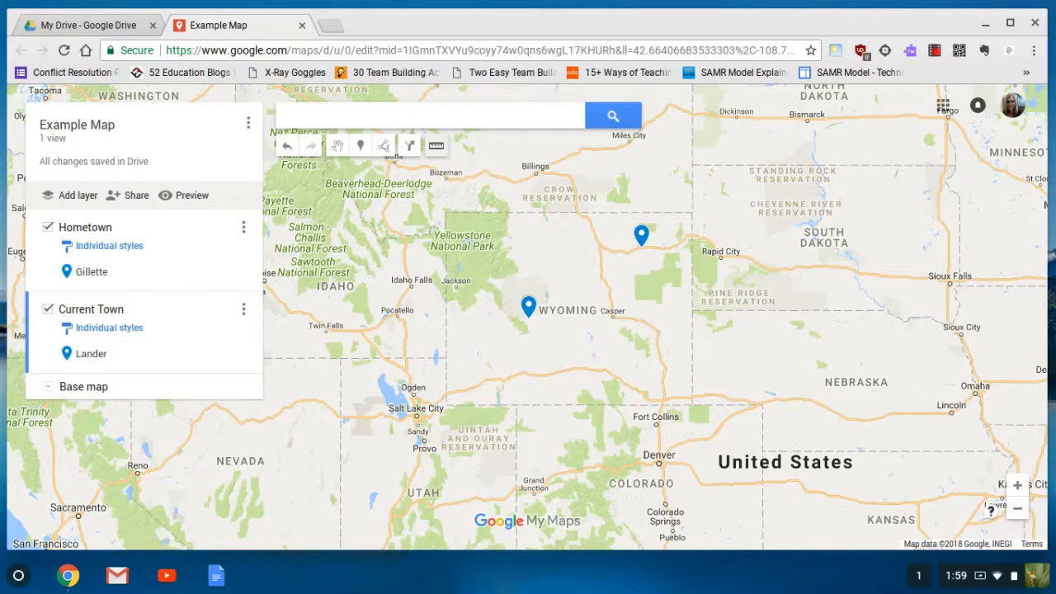
left_click(641, 233)
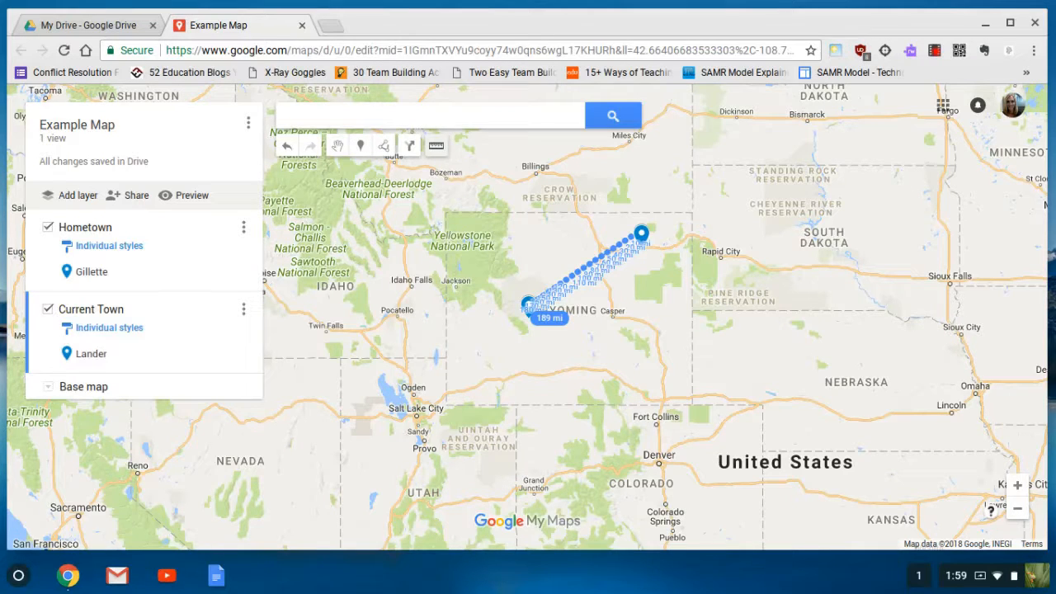
left_click(528, 306)
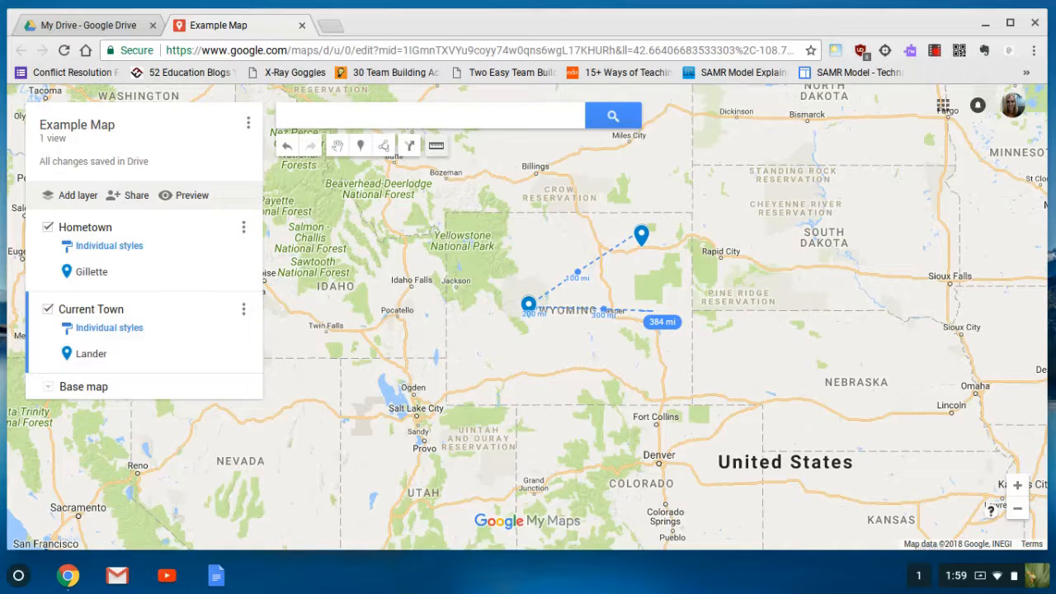
left_click(651, 310)
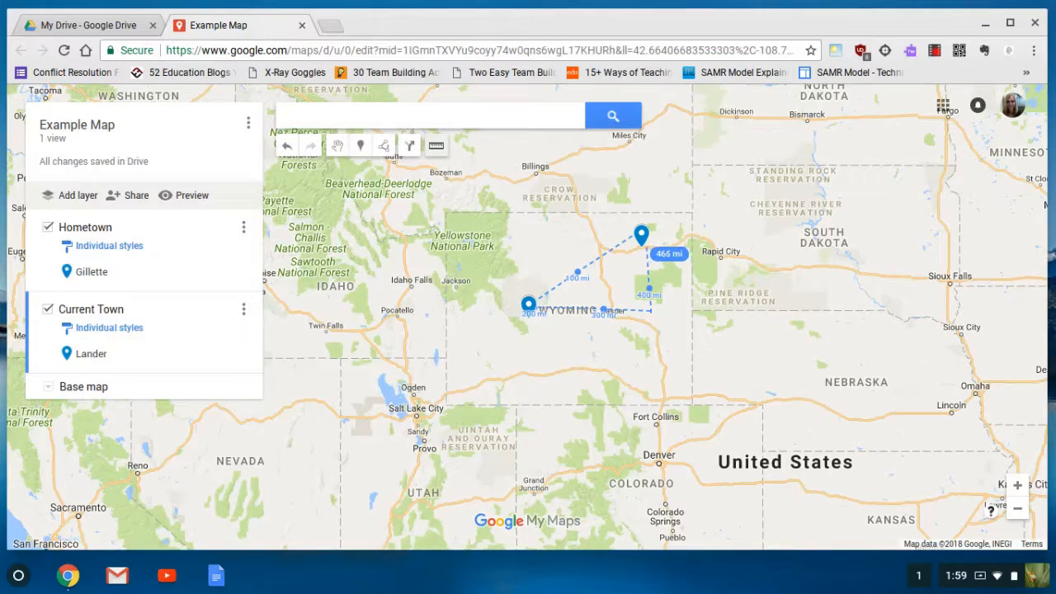
left_click(642, 237)
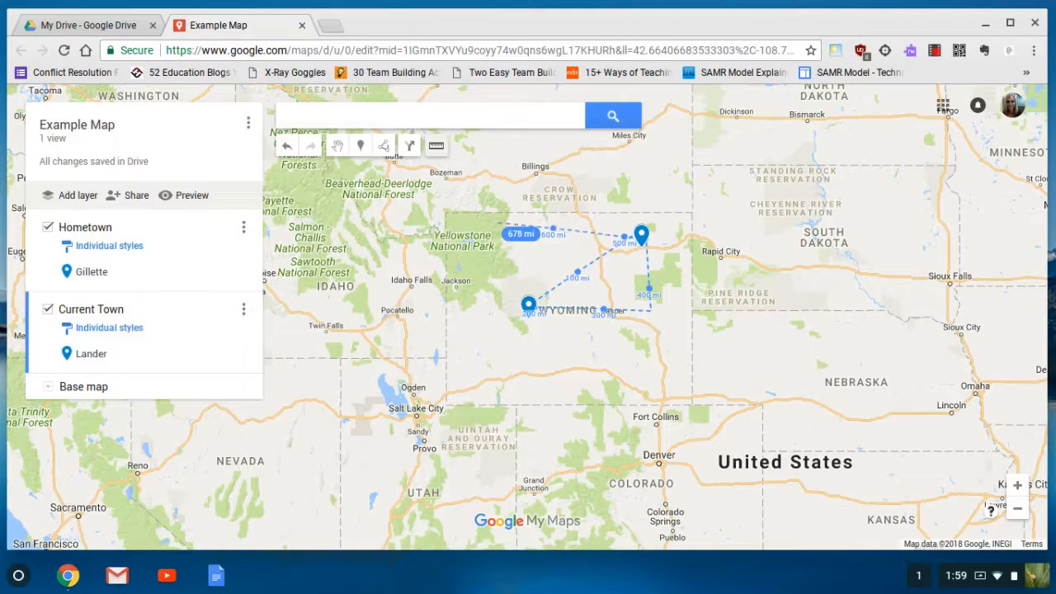
left_click(435, 147)
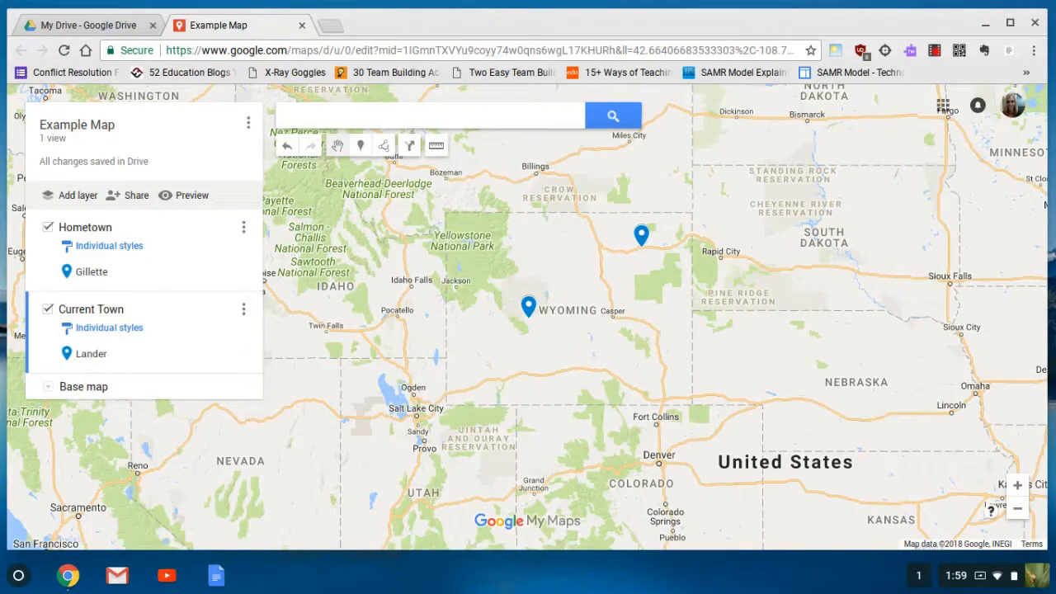
Add a Driving directions layer from Gillette (Hometown) to Lander (Current Town)
left_click(409, 146)
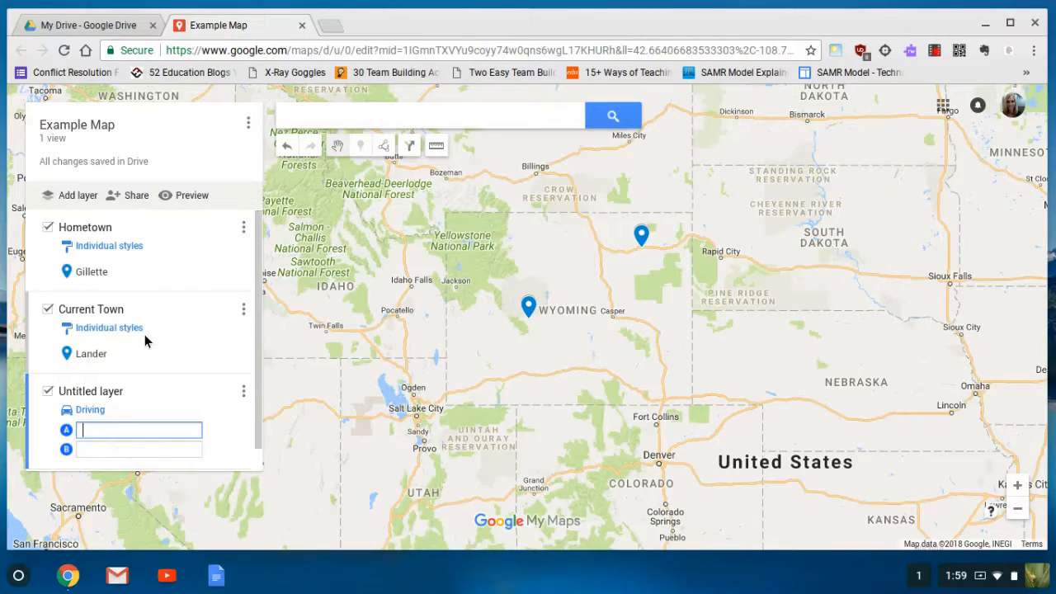
scroll(161, 412, "down", 1)
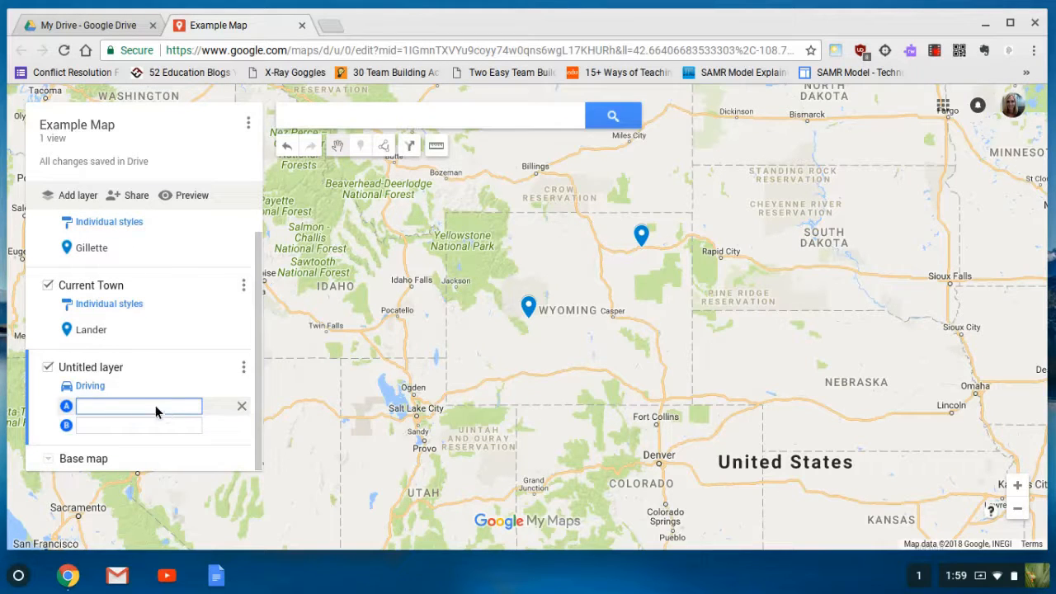
left_click(98, 390)
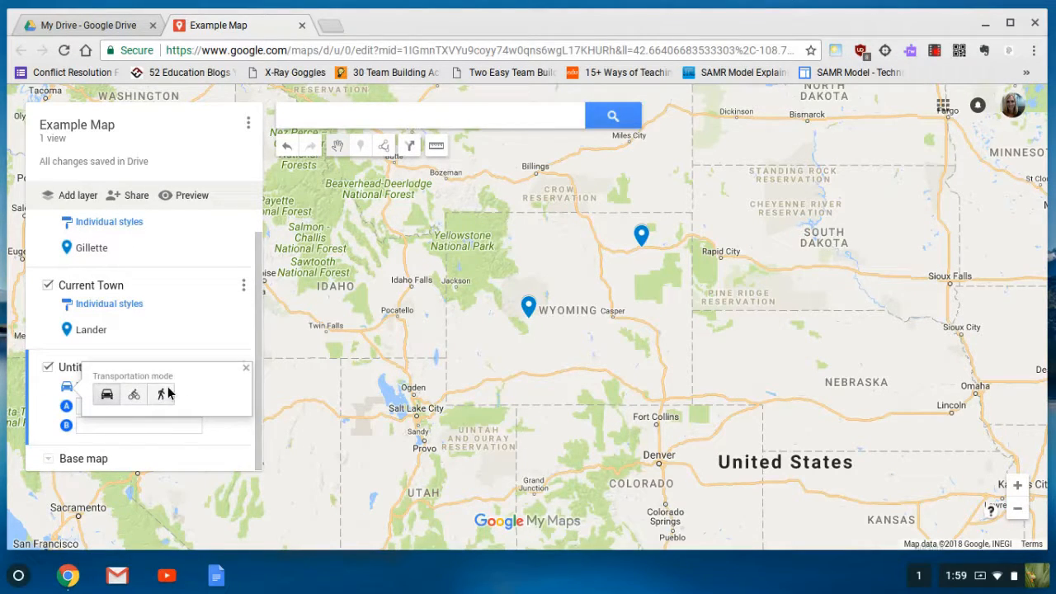
left_click(247, 368)
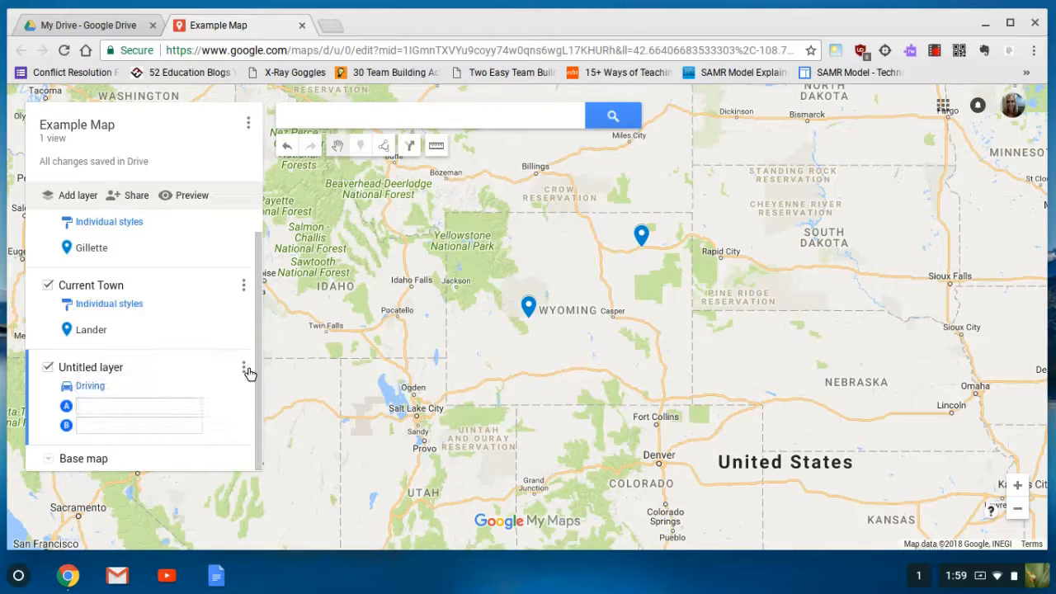
left_click(139, 404)
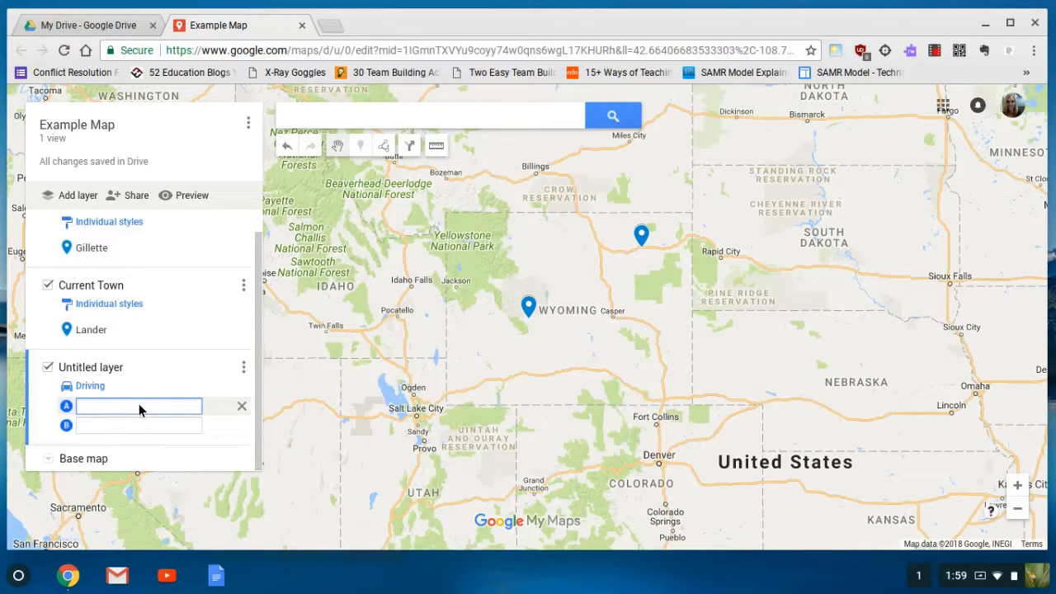
type("Gillet")
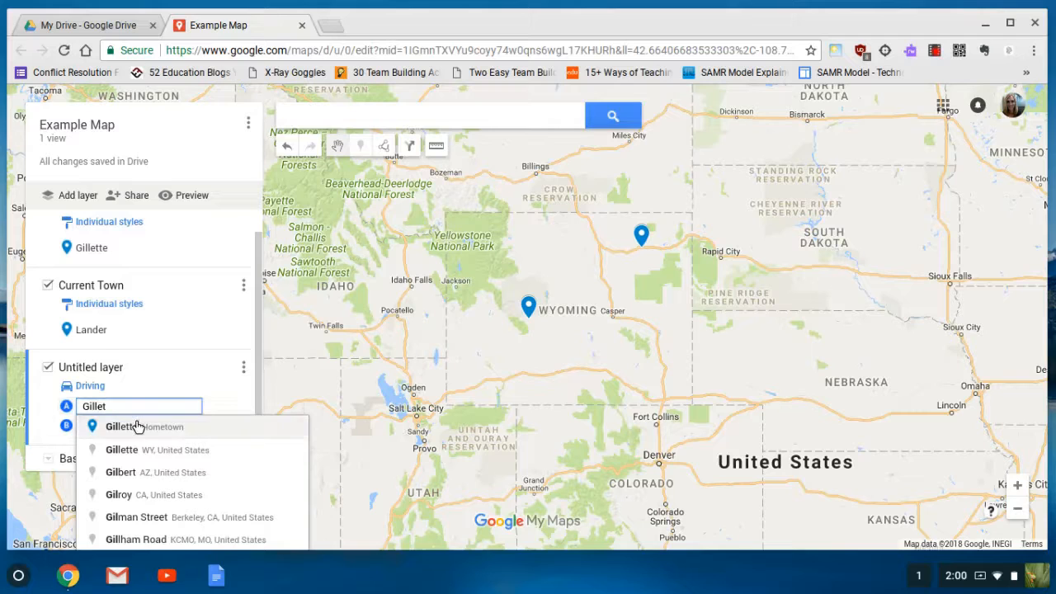
left_click(138, 426)
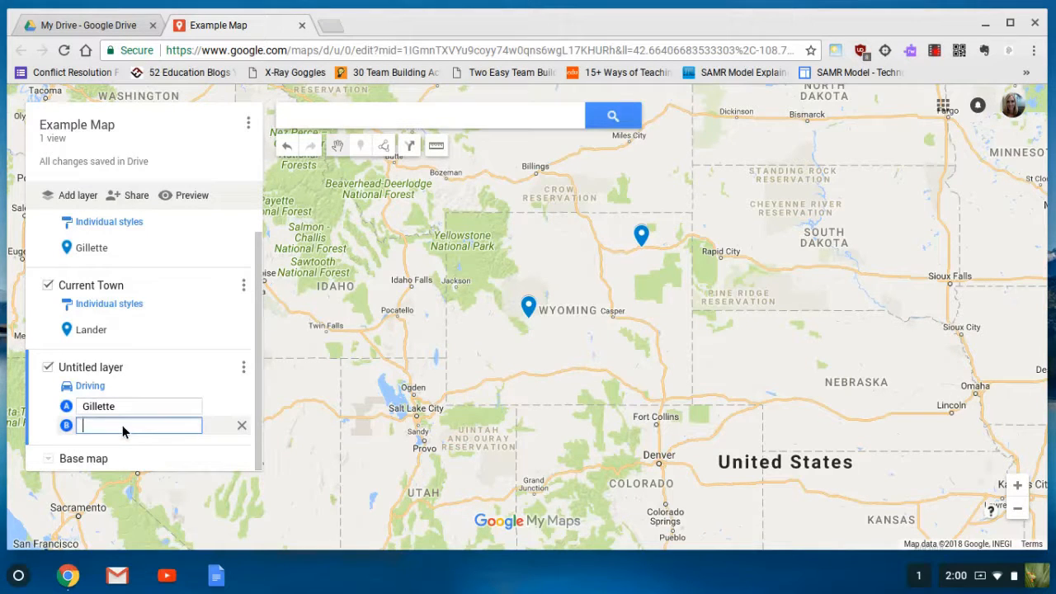
type("Lander")
left_click(123, 446)
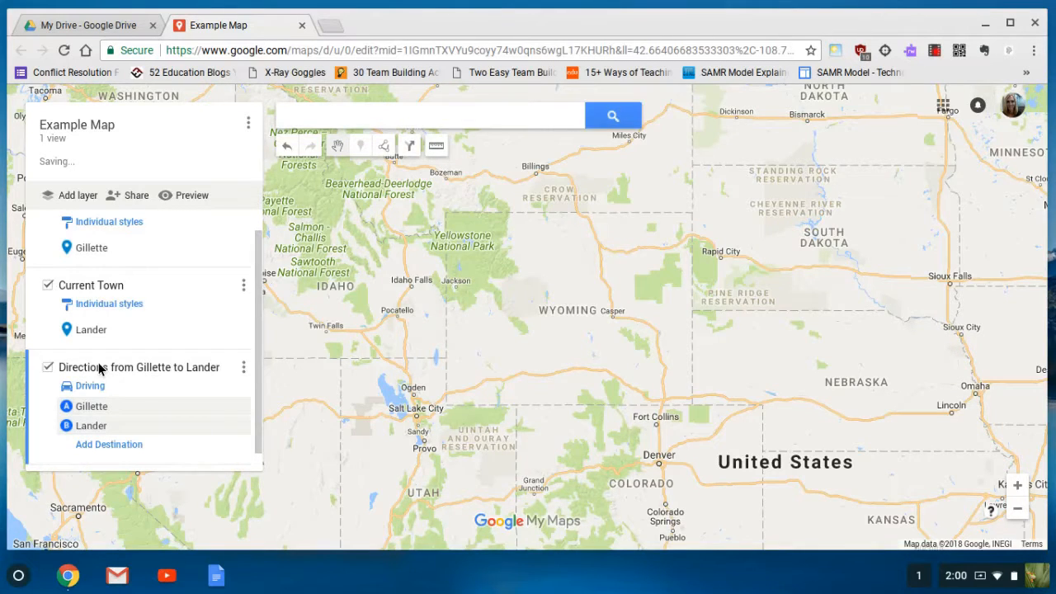
left_click(99, 369)
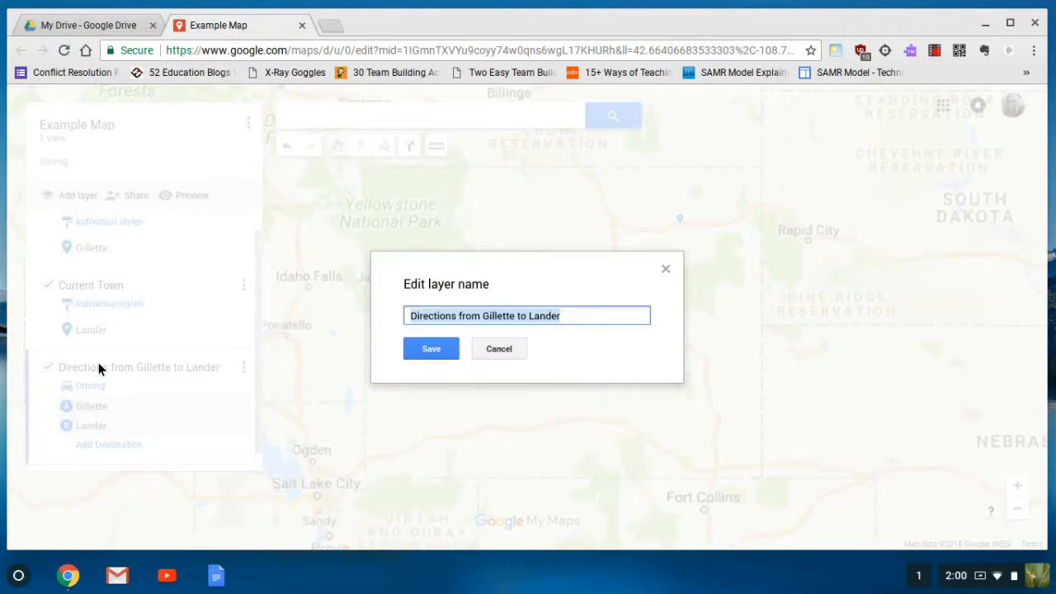
Keep the layer name and review the 267 mi step-by-step driving directions
left_click(431, 348)
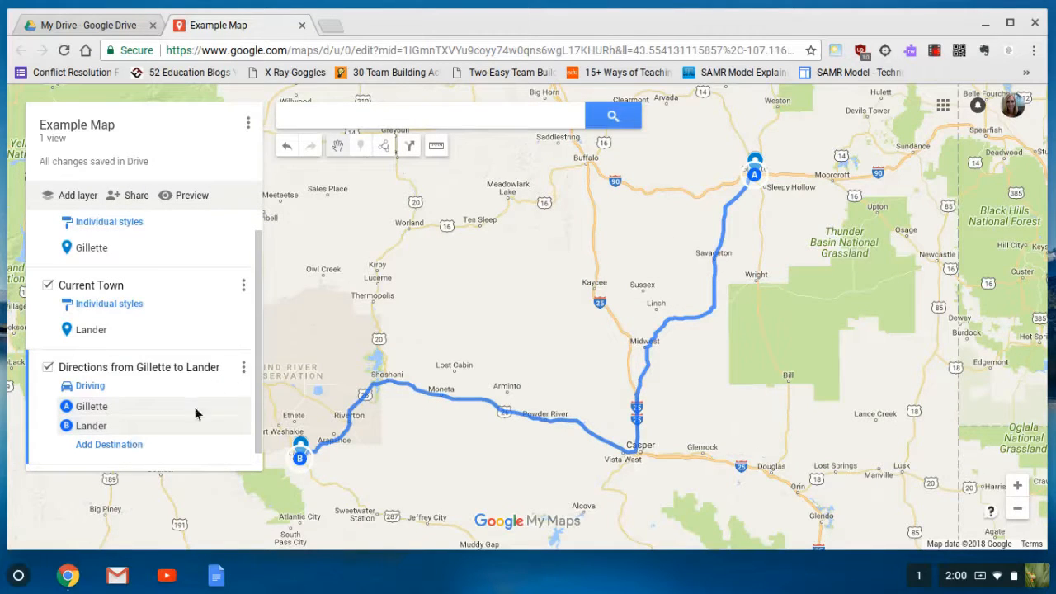
left_click(243, 367)
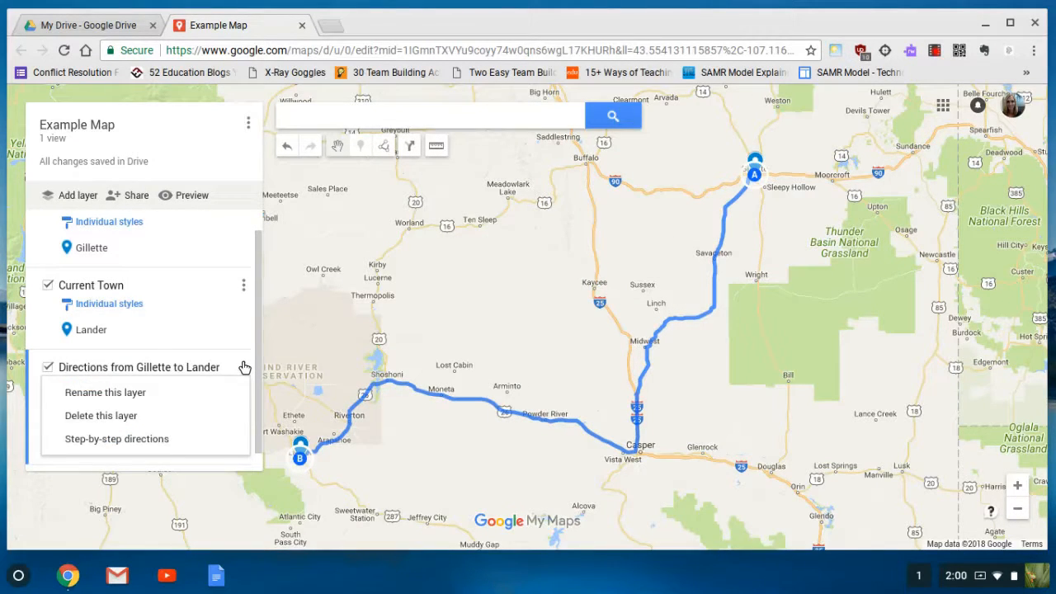
left_click(155, 439)
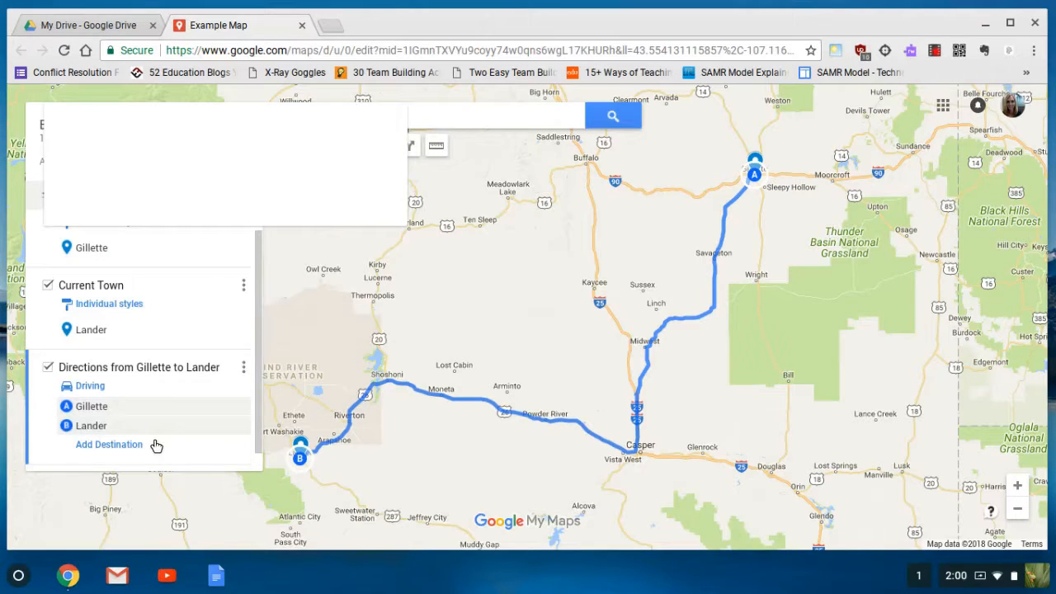
scroll(256, 252, "down", 5)
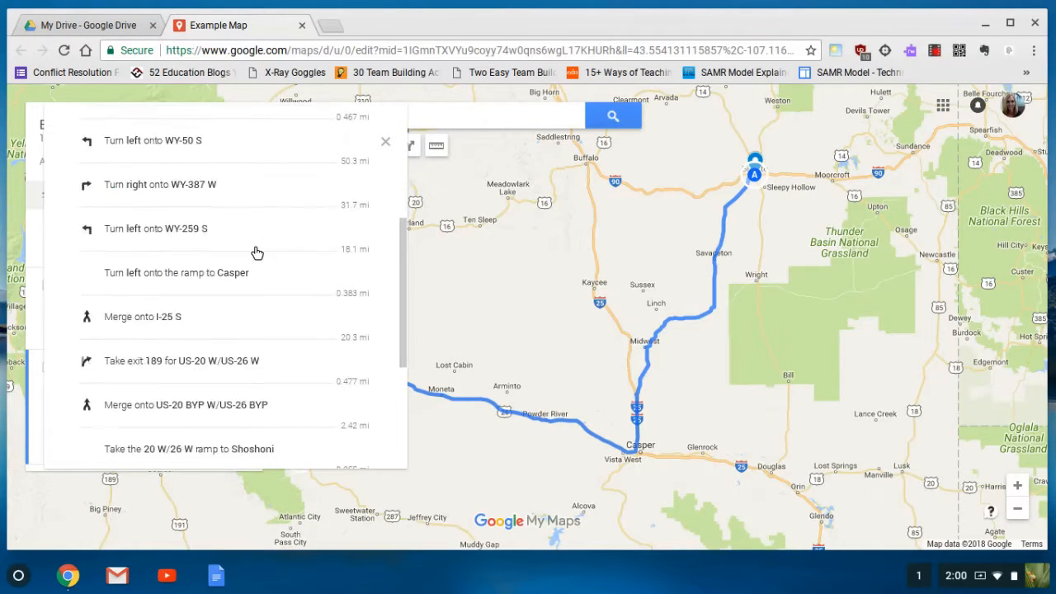
scroll(256, 251, "down", 3)
scroll(256, 253, "up", 10)
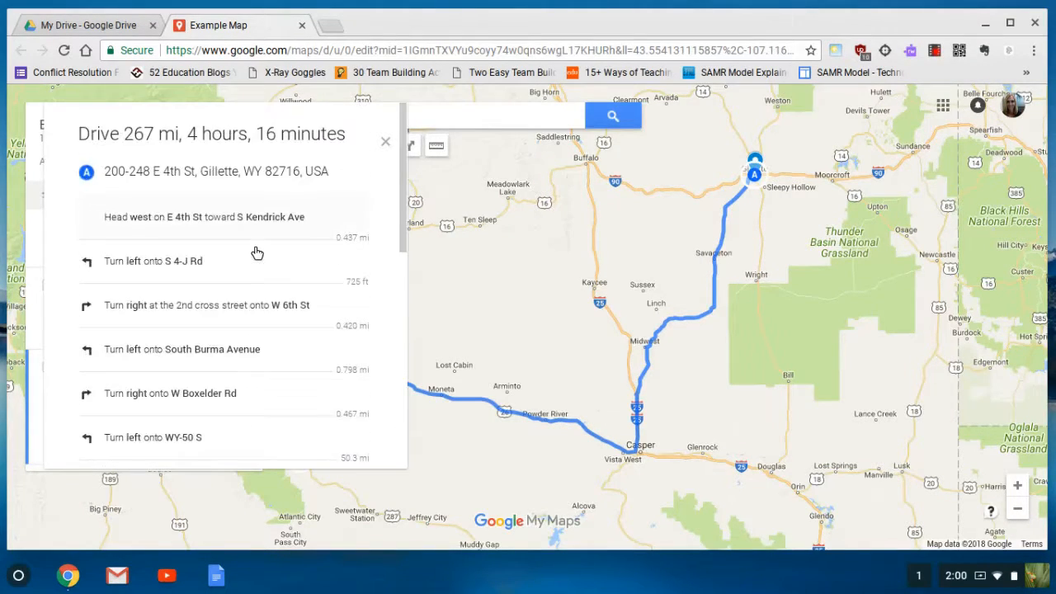
left_click(384, 143)
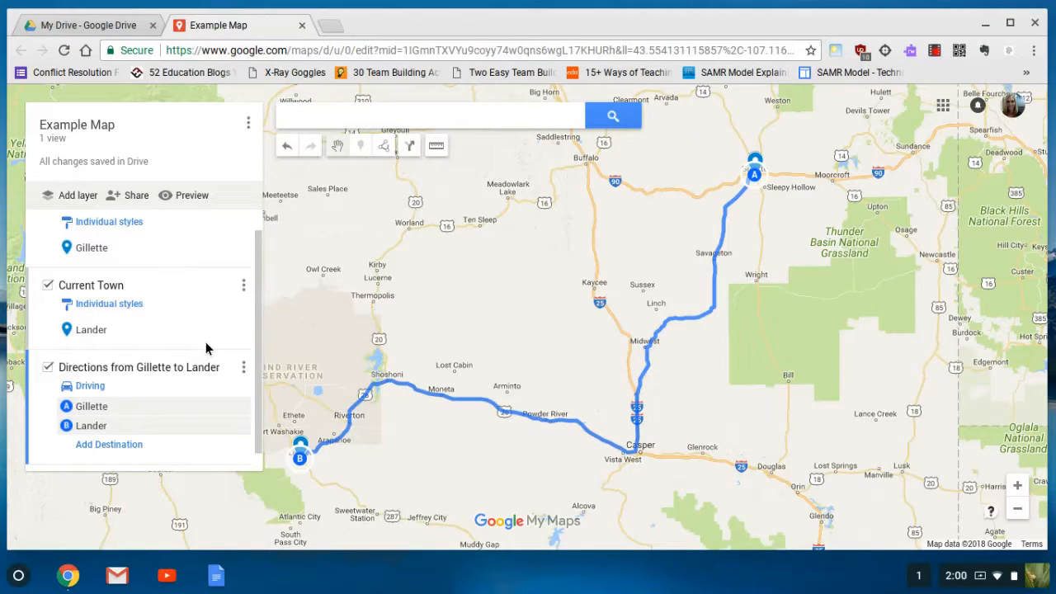
Make the Gillette marker red
left_click(113, 251)
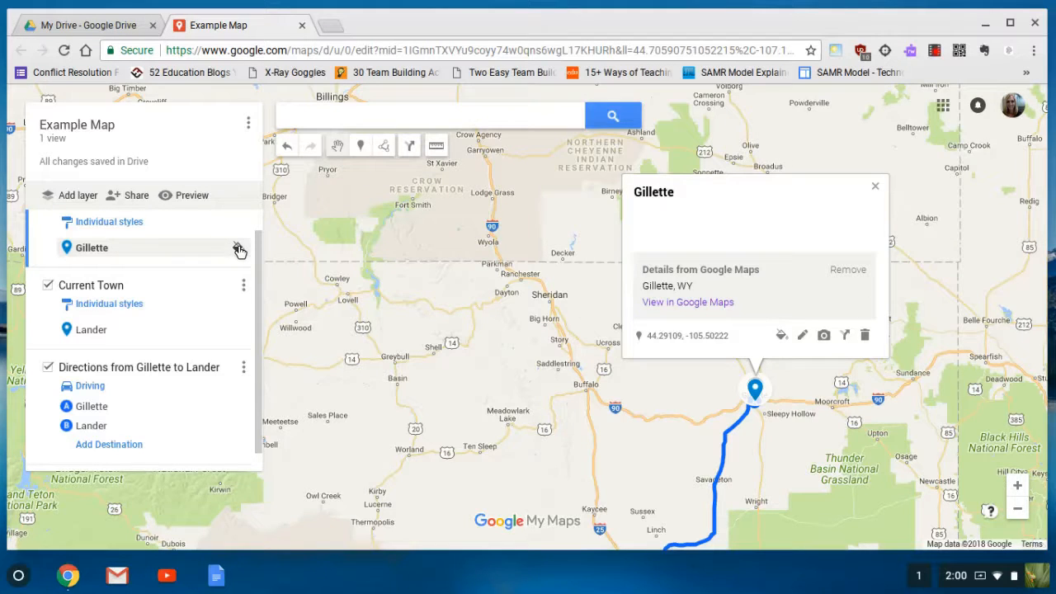
left_click(780, 336)
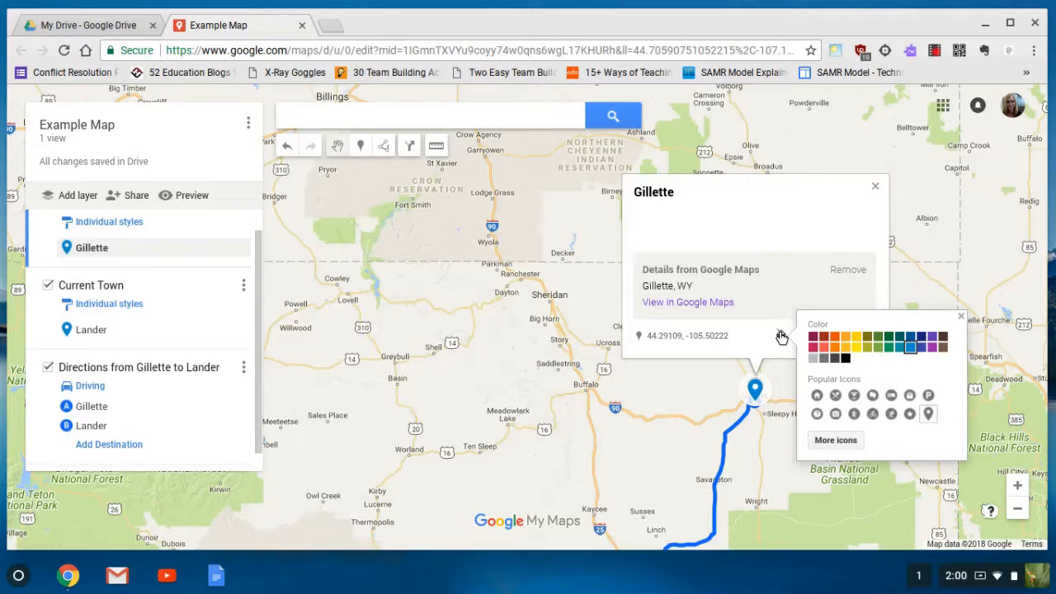
left_click(822, 338)
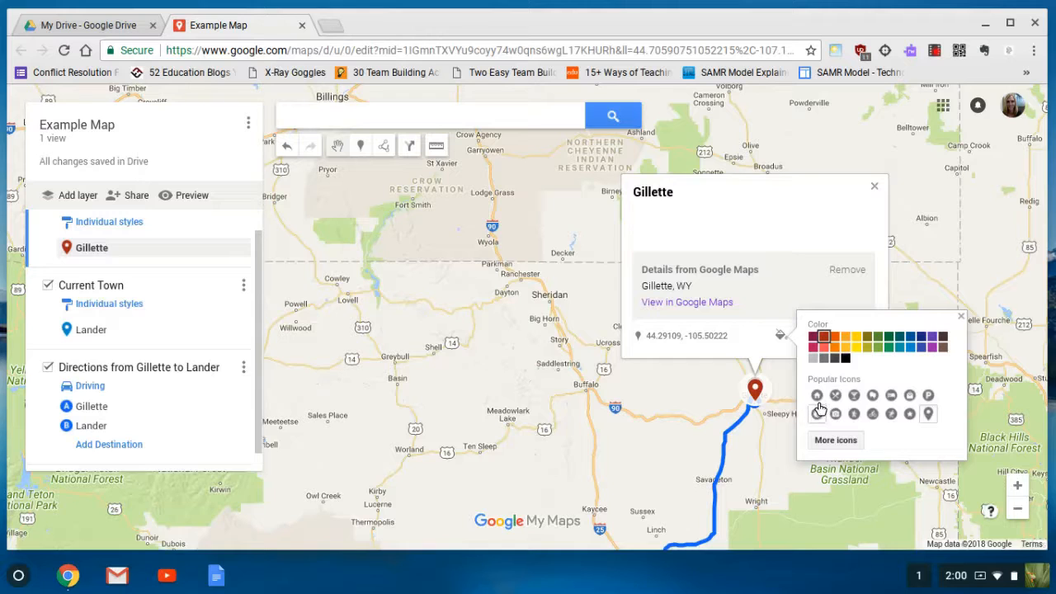
Switch Gillette's marker icon to the House icon from the full icon gallery
left_click(844, 446)
left_click(844, 445)
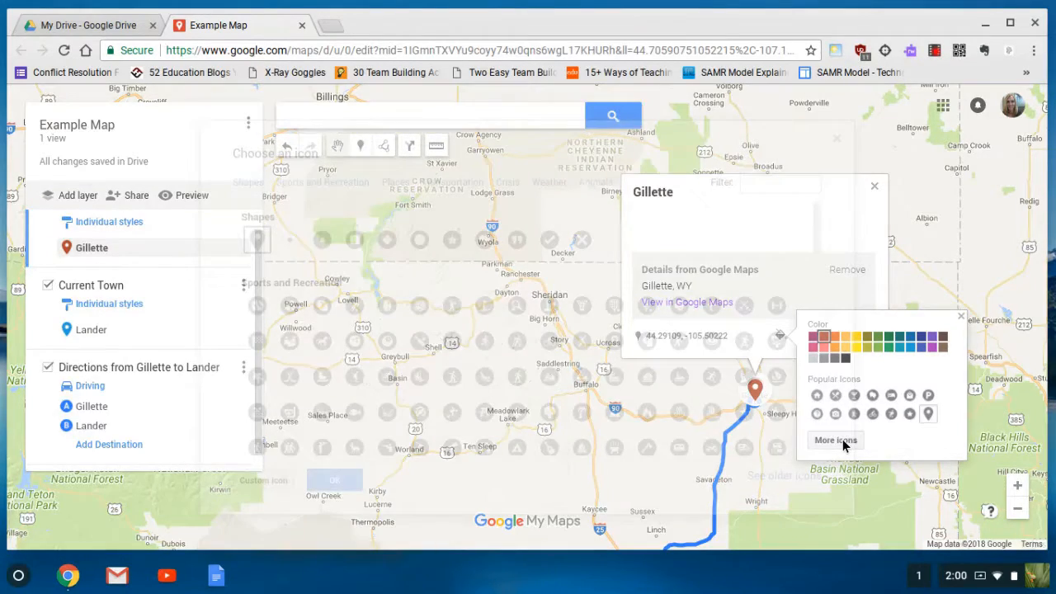
type("house")
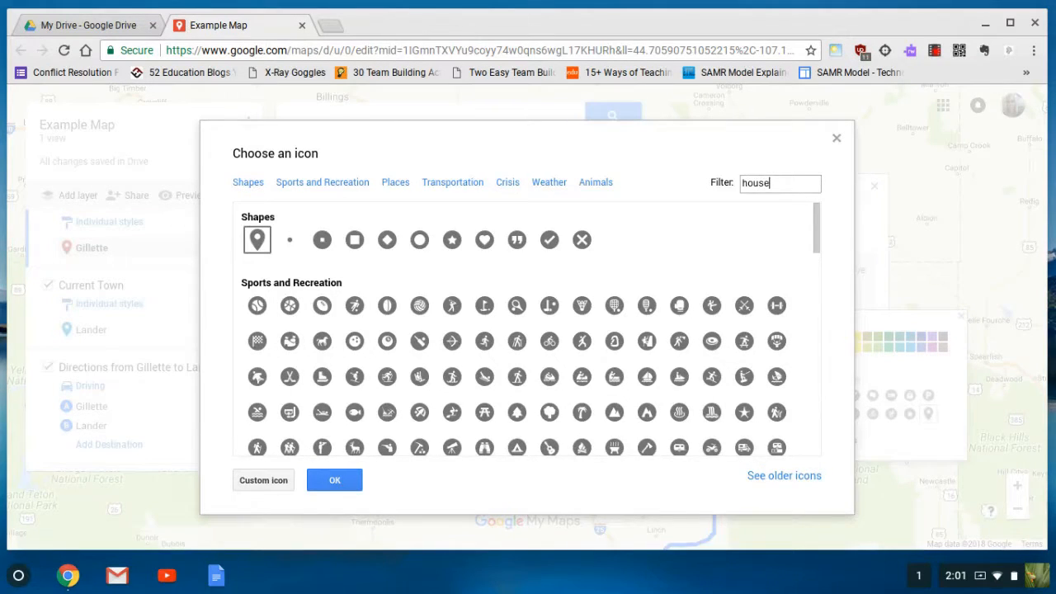
key("Return")
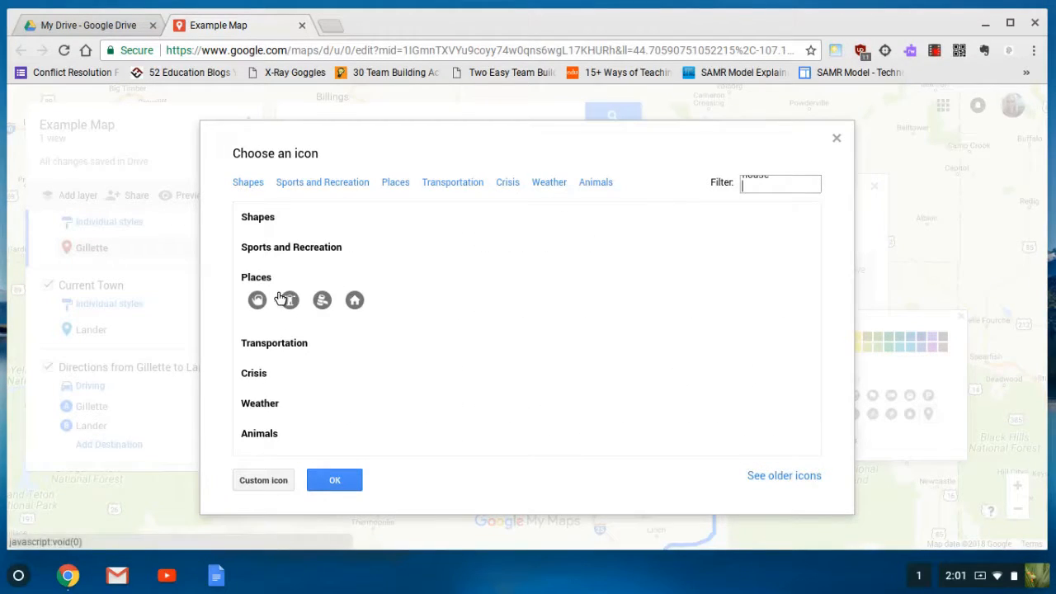
left_click(354, 299)
left_click(332, 484)
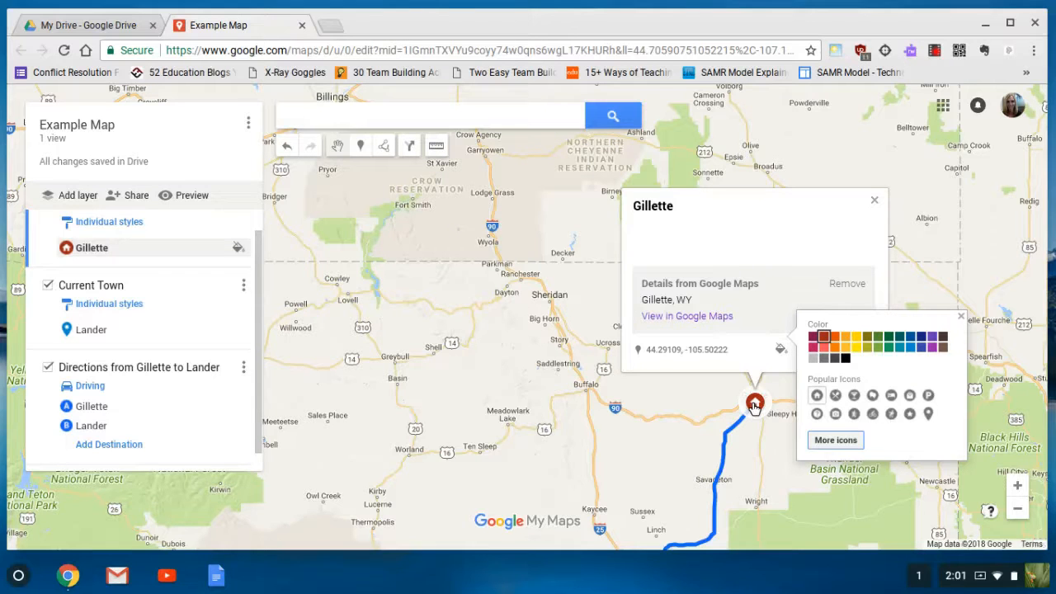
Edit the Gillette marker and save the description 'I was born in Gillette, Wy.'
left_click(962, 319)
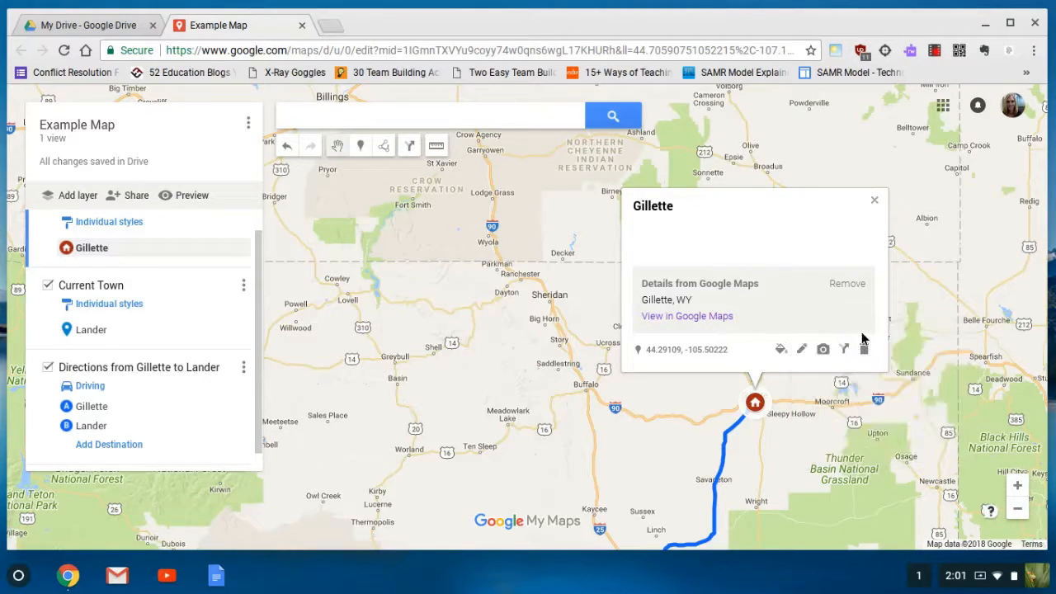
left_click(800, 350)
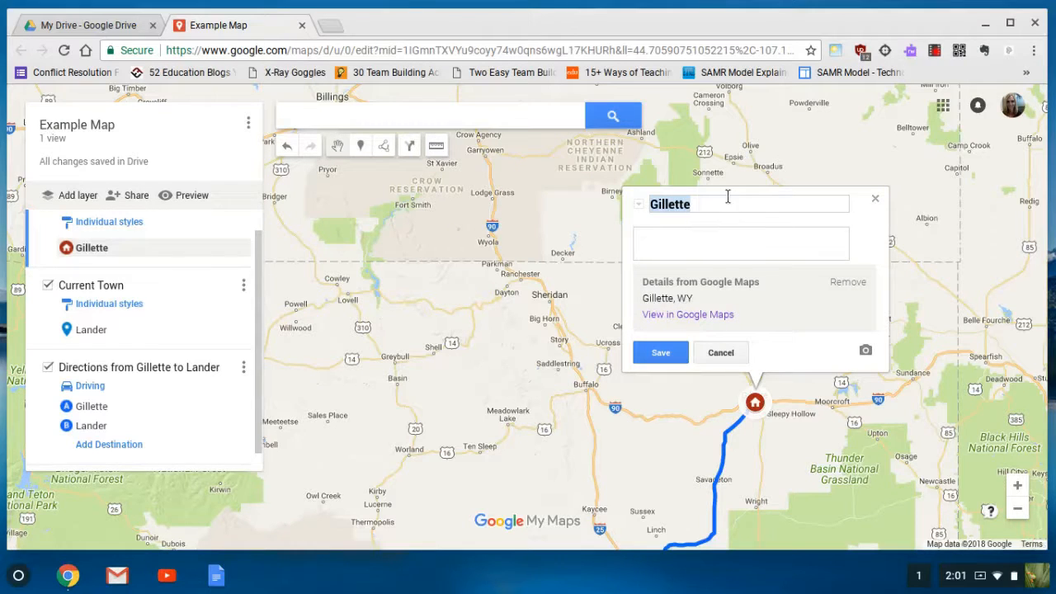
left_click(675, 232)
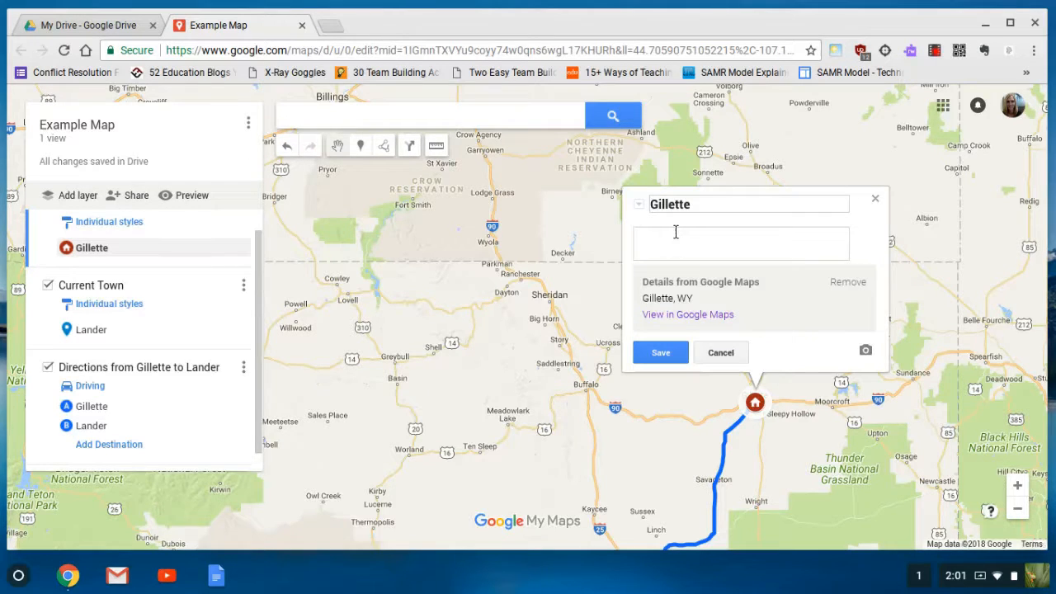
type("I was born in Gillette, Wy")
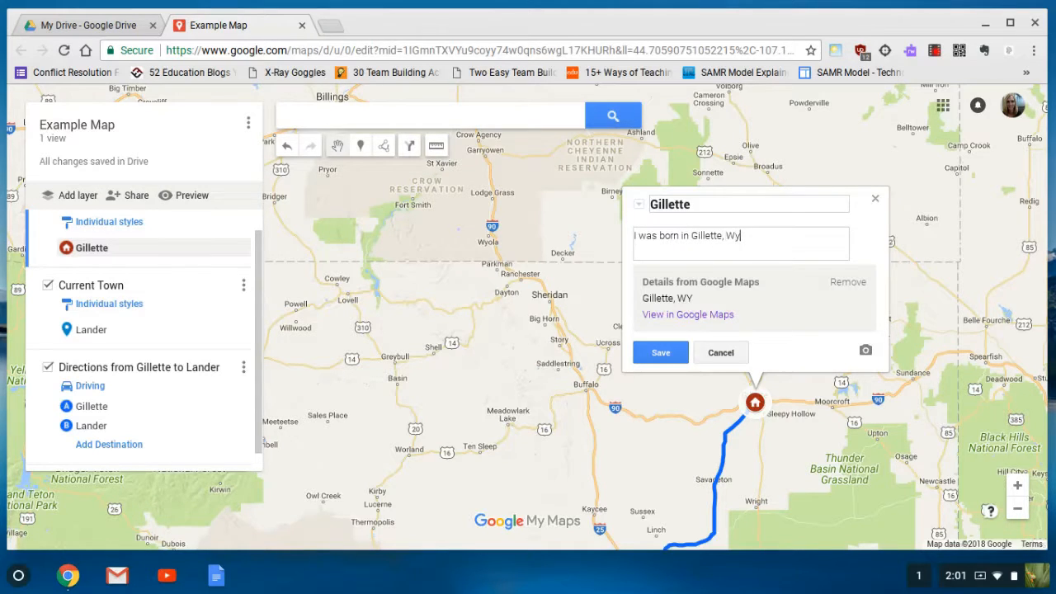
type(".")
left_click(660, 353)
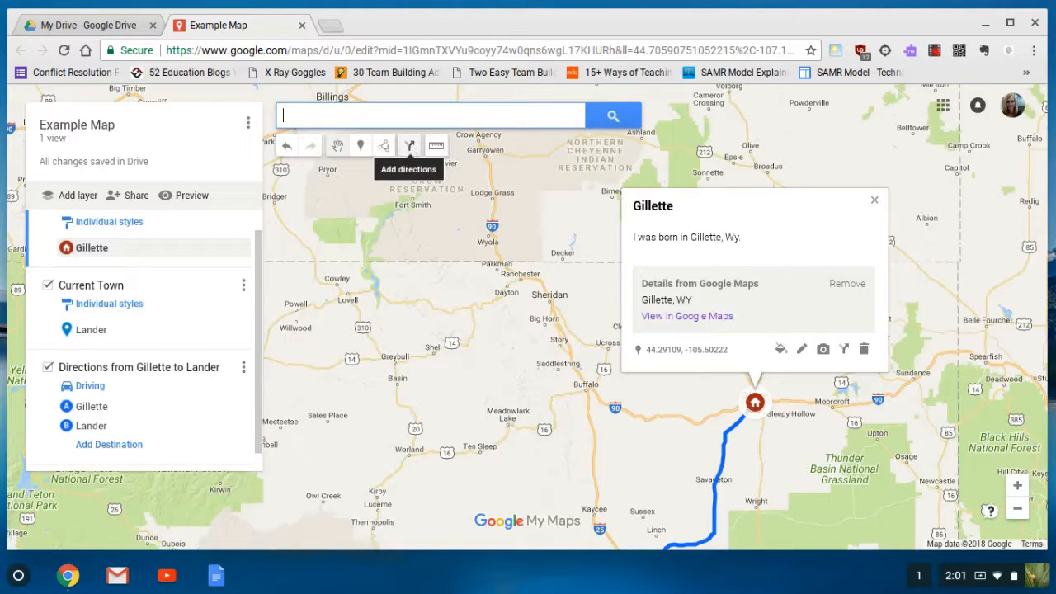
Start adding a photo to the Gillette marker with a Google Image Search for 'Gillette'
left_click(823, 351)
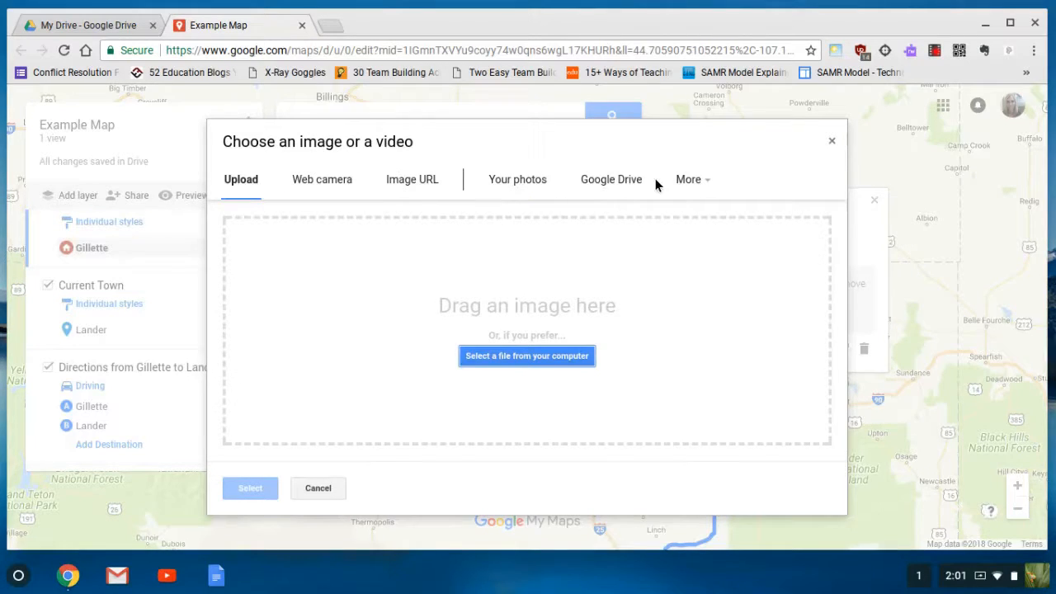
left_click(711, 184)
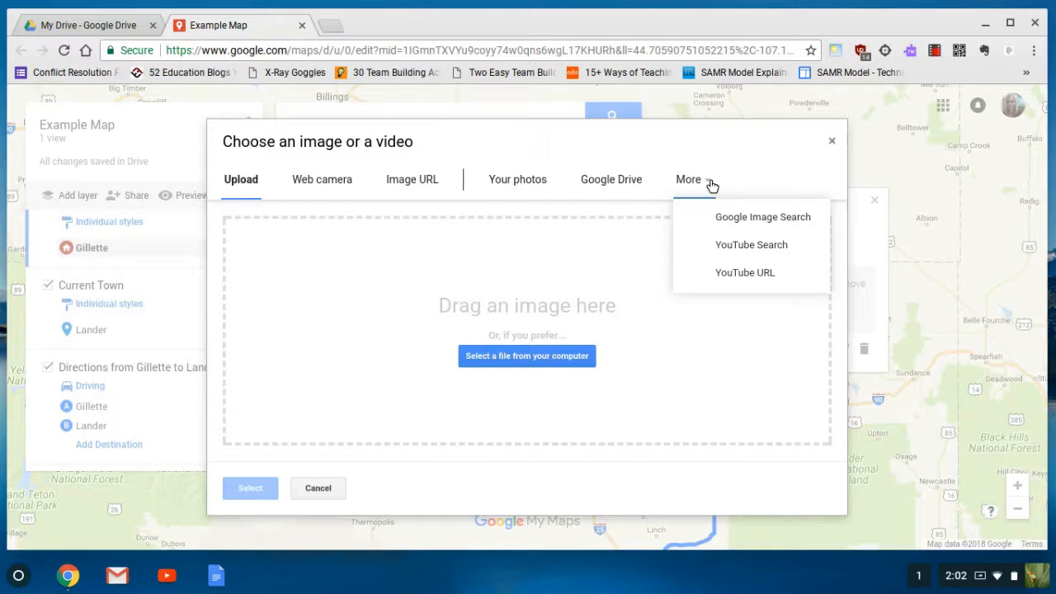
left_click(750, 217)
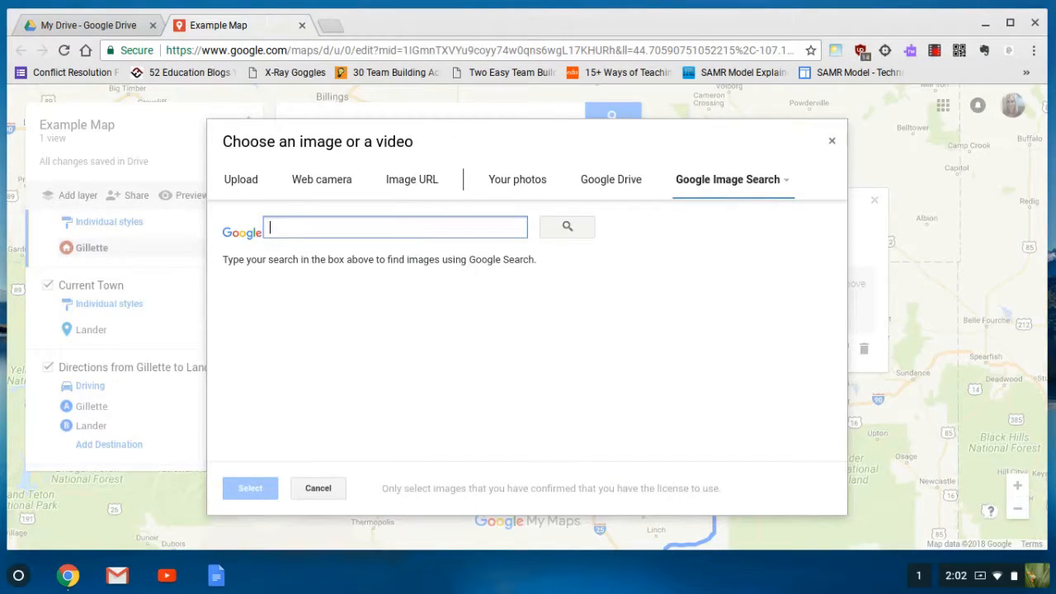
type("Gillette")
key("Return")
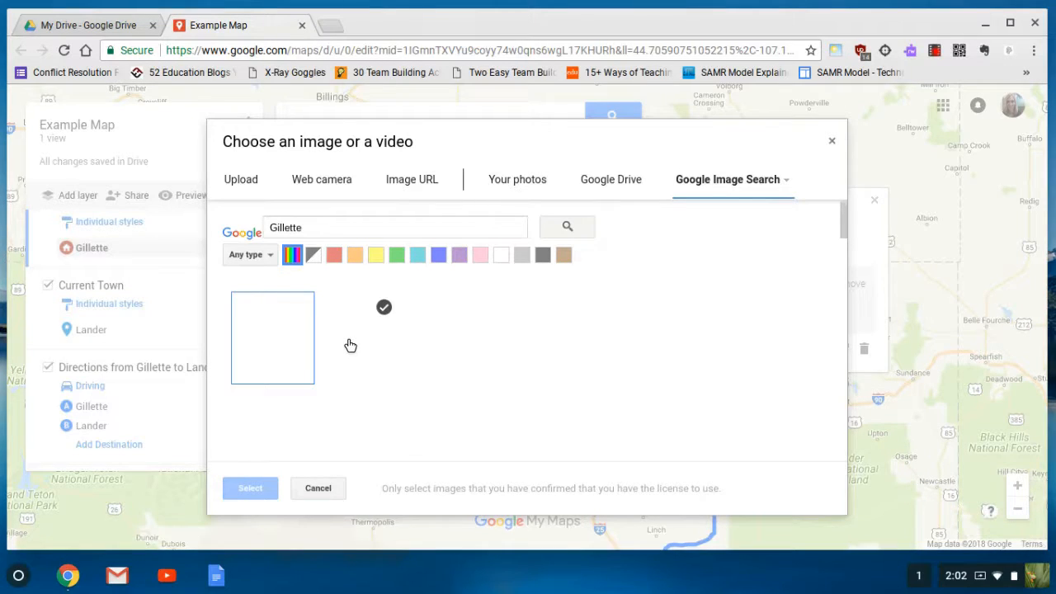
Refine the search to 'Gillette Wy', attach the Welcome to Gillette sign photo, and save
left_click(335, 231)
type("Wy")
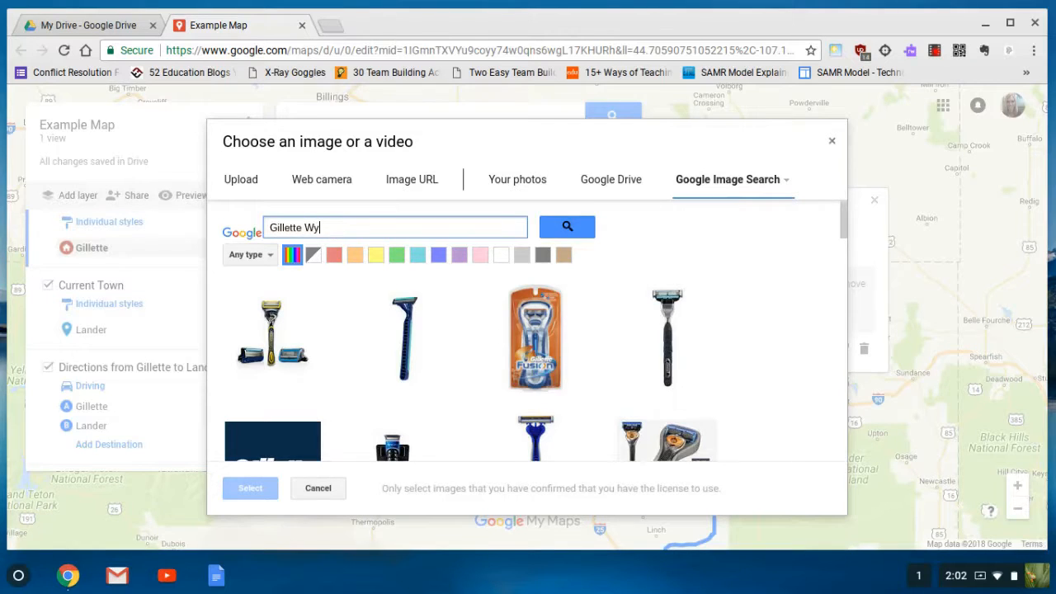
key("Return")
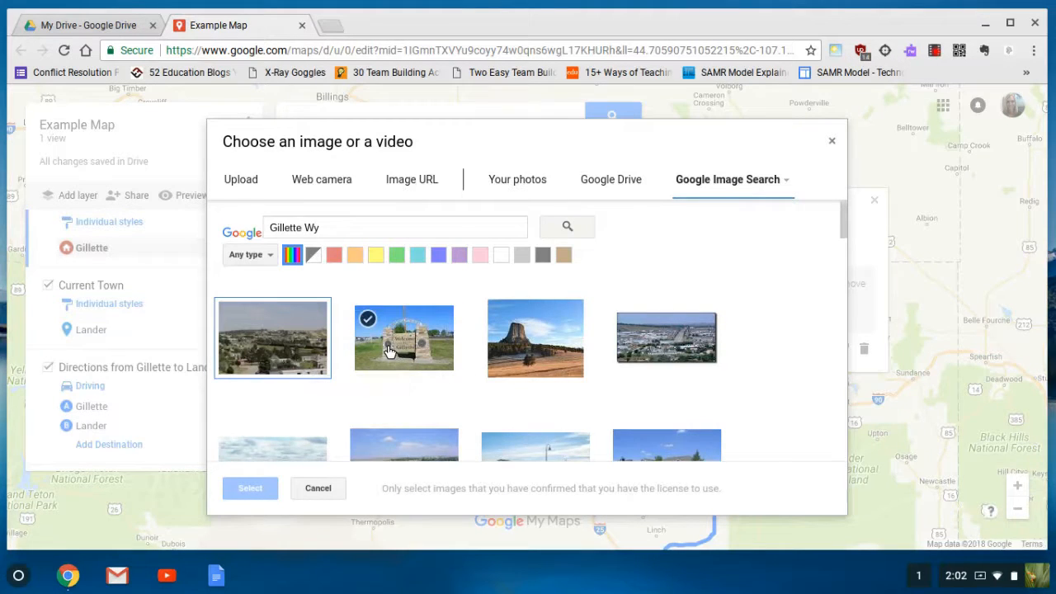
left_click(390, 353)
left_click(260, 489)
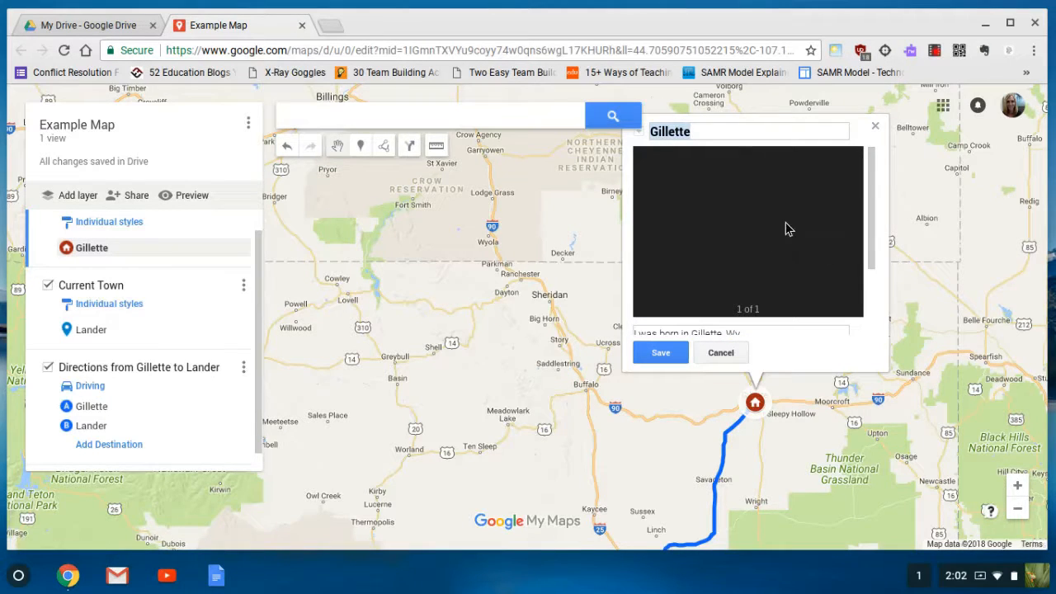
left_click(660, 353)
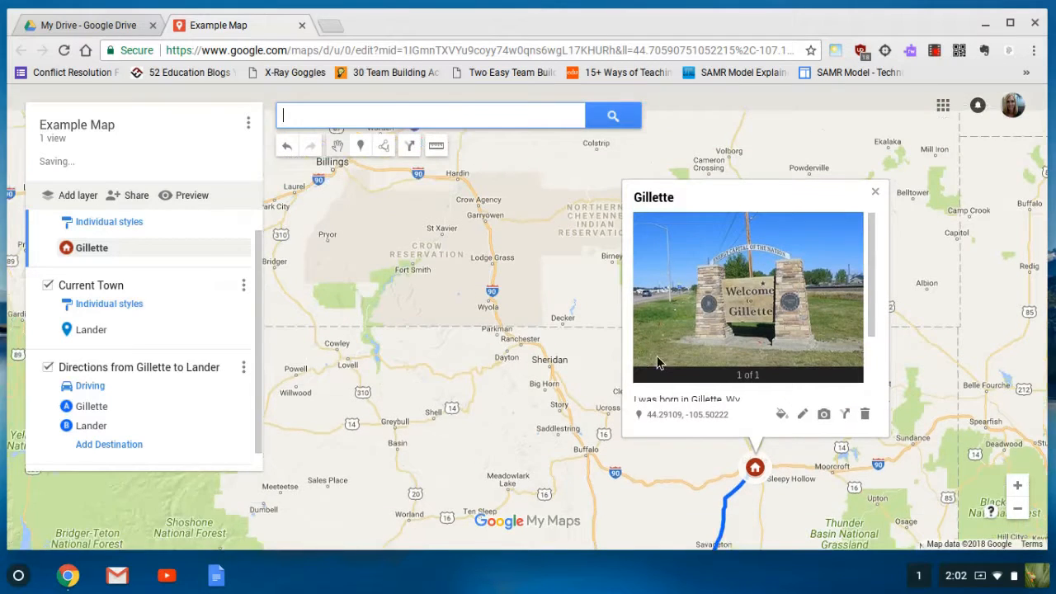
Zoom out, pan and zoom back in to centre the full Gillette-to-Lander route across Wyoming
left_click(1017, 511)
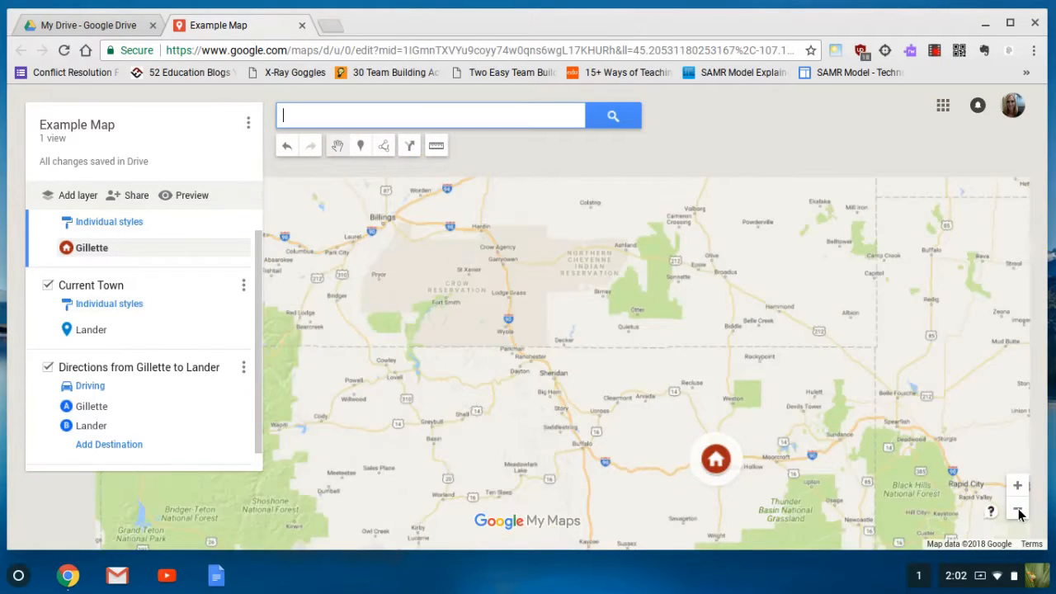
left_click(1018, 511)
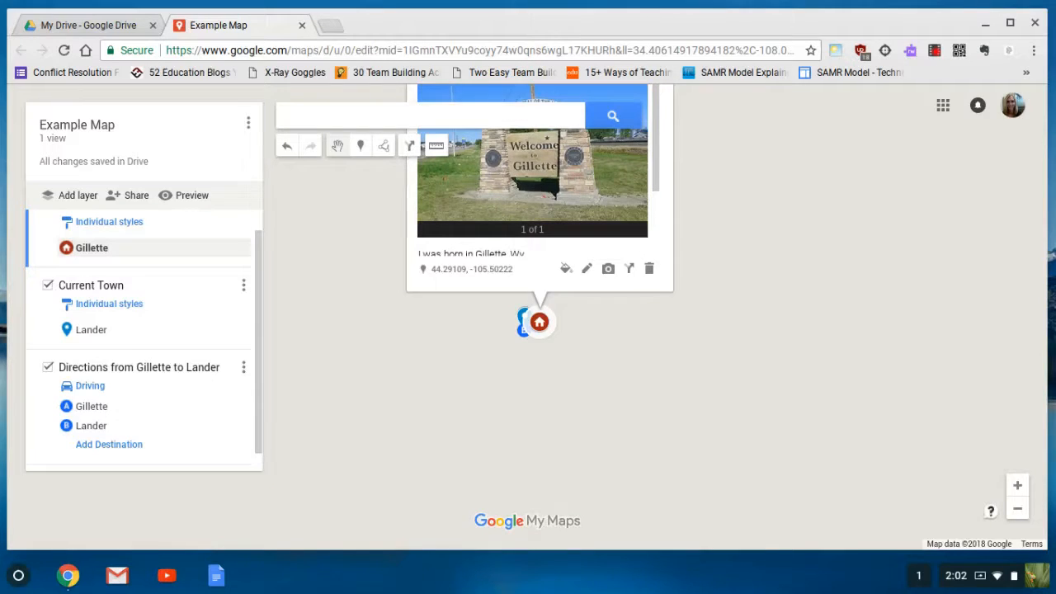
scroll(630, 363, "up", 3)
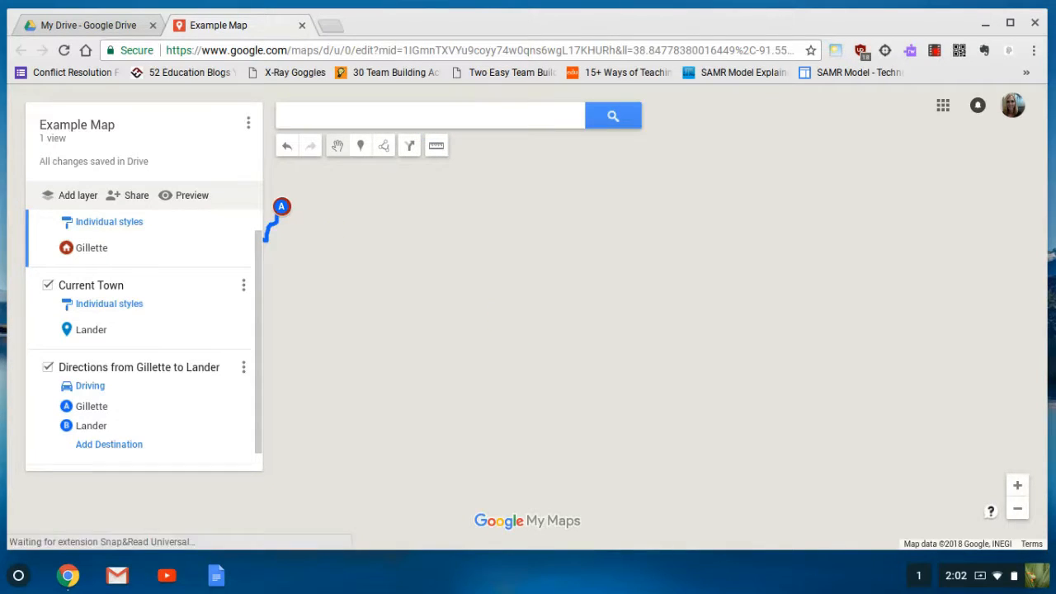
left_click_drag(495, 313, 781, 330)
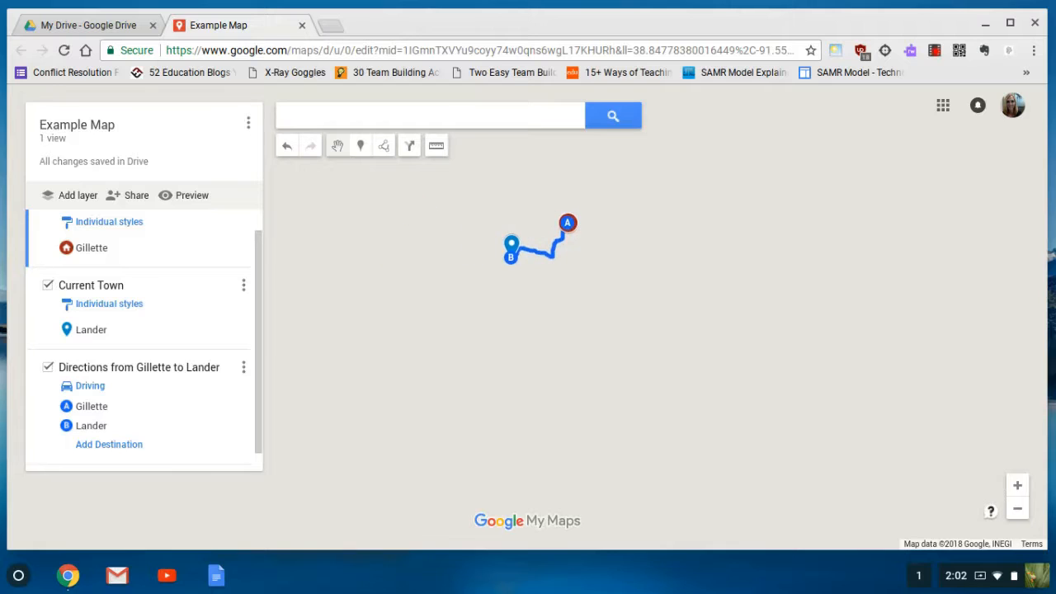
left_click(1017, 485)
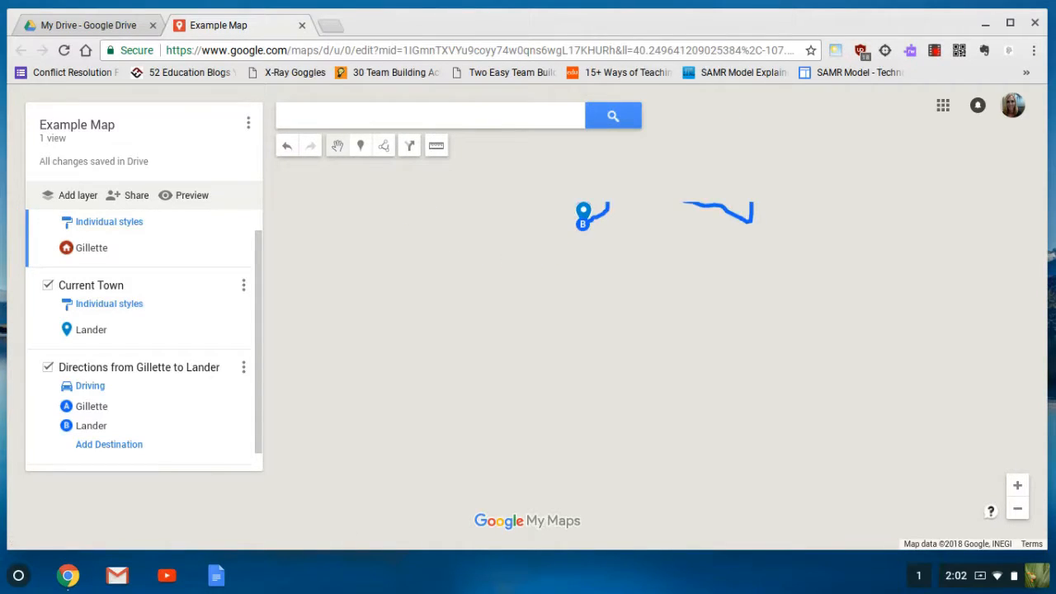
left_click_drag(810, 115, 728, 165)
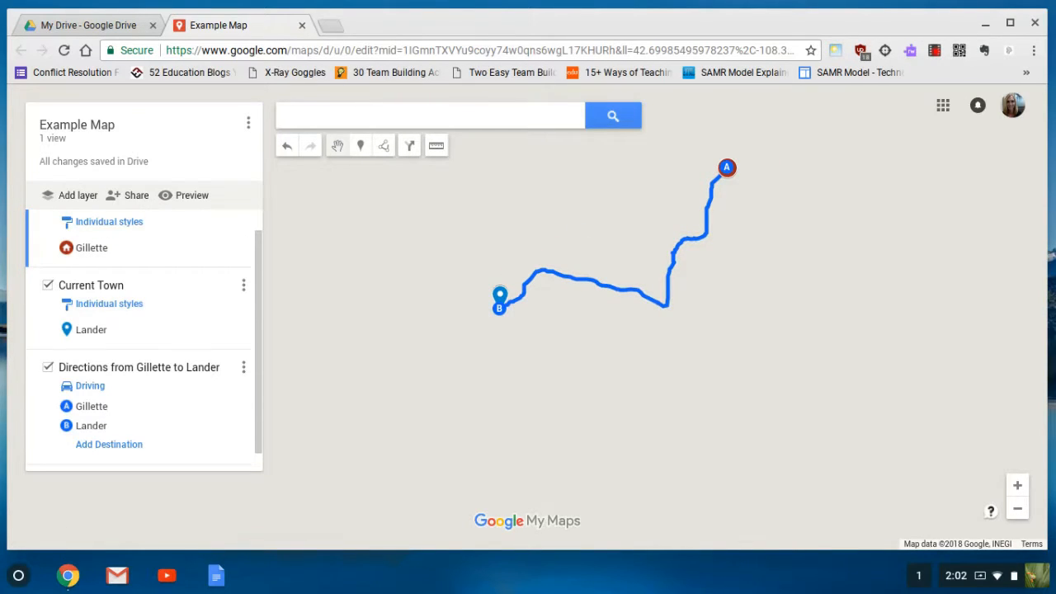